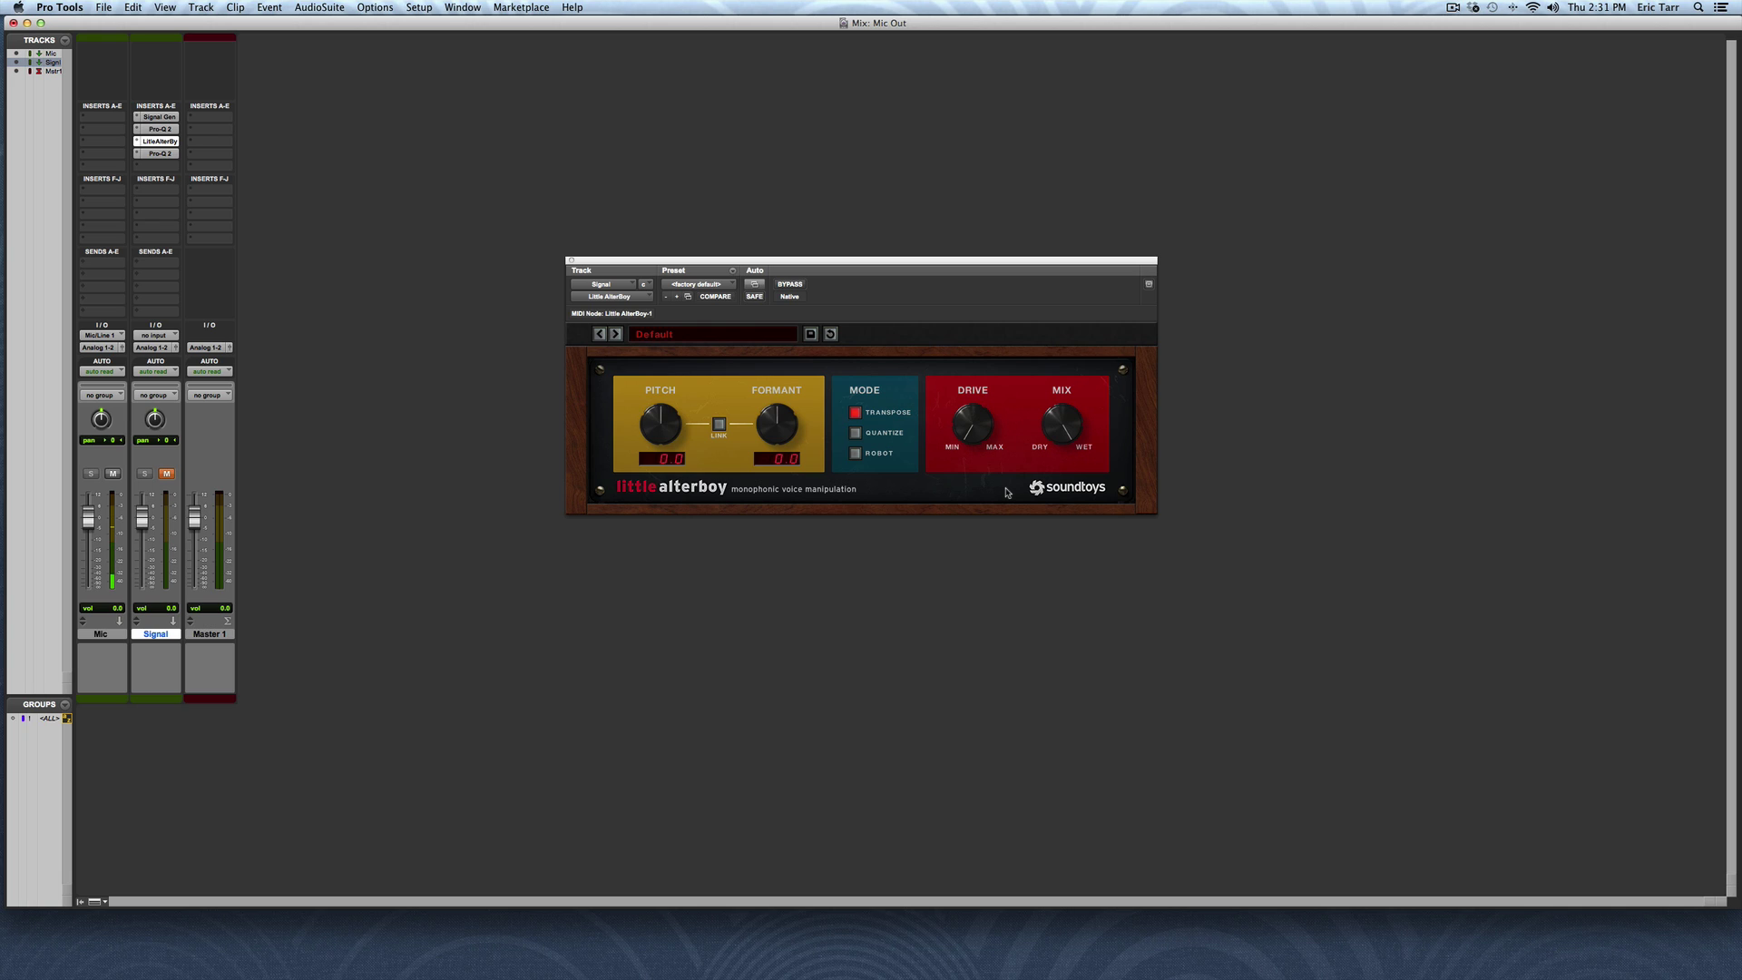
- Show the 100 Hz, -15.0 dB sawtooth Signal Generator, close Little AlterBoy, and centre the generator window
click(143, 115)
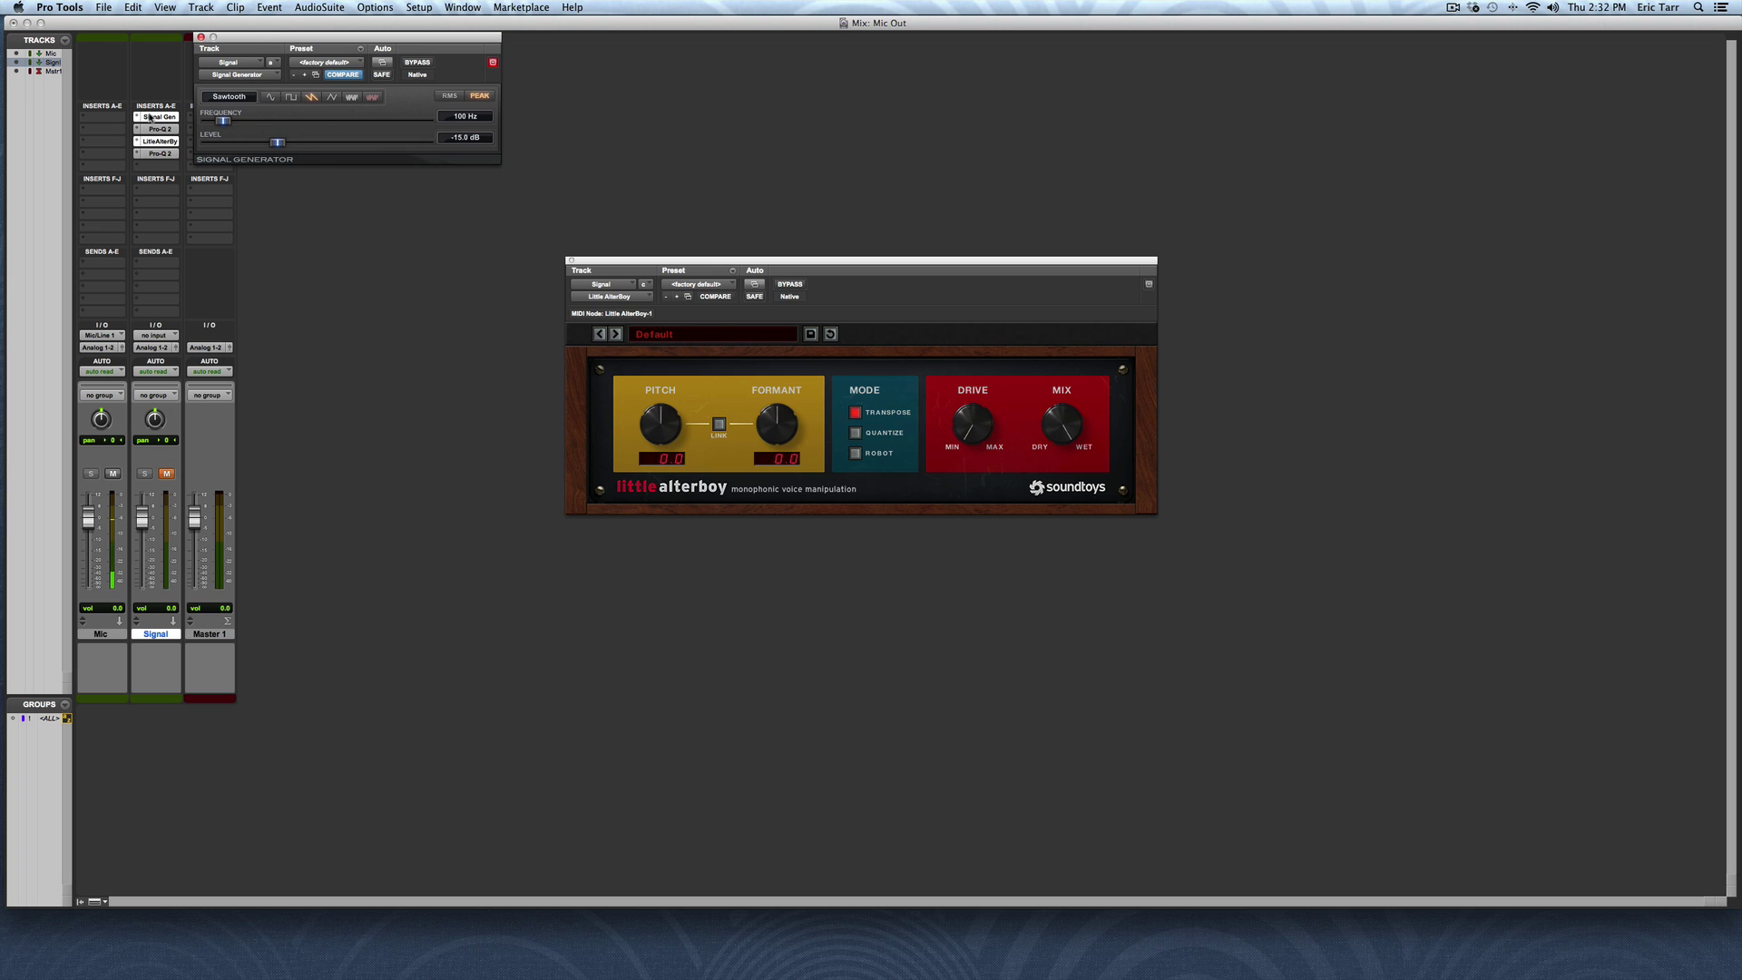
click(571, 261)
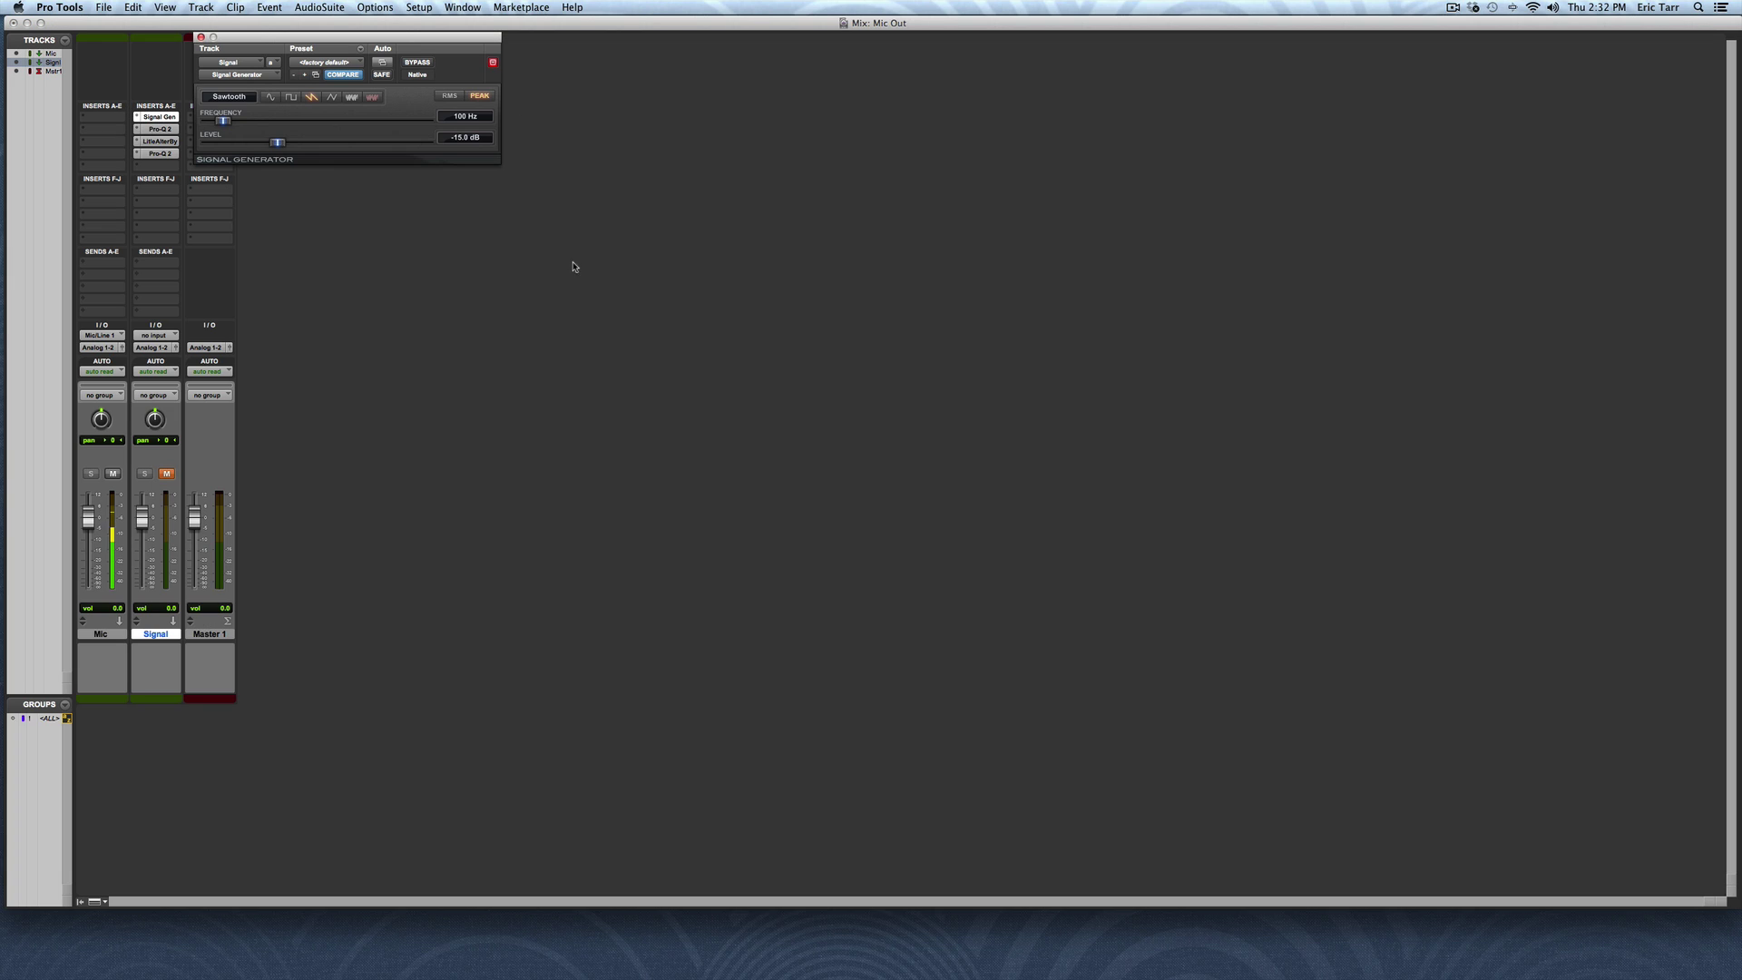
drag(407, 41, 779, 416)
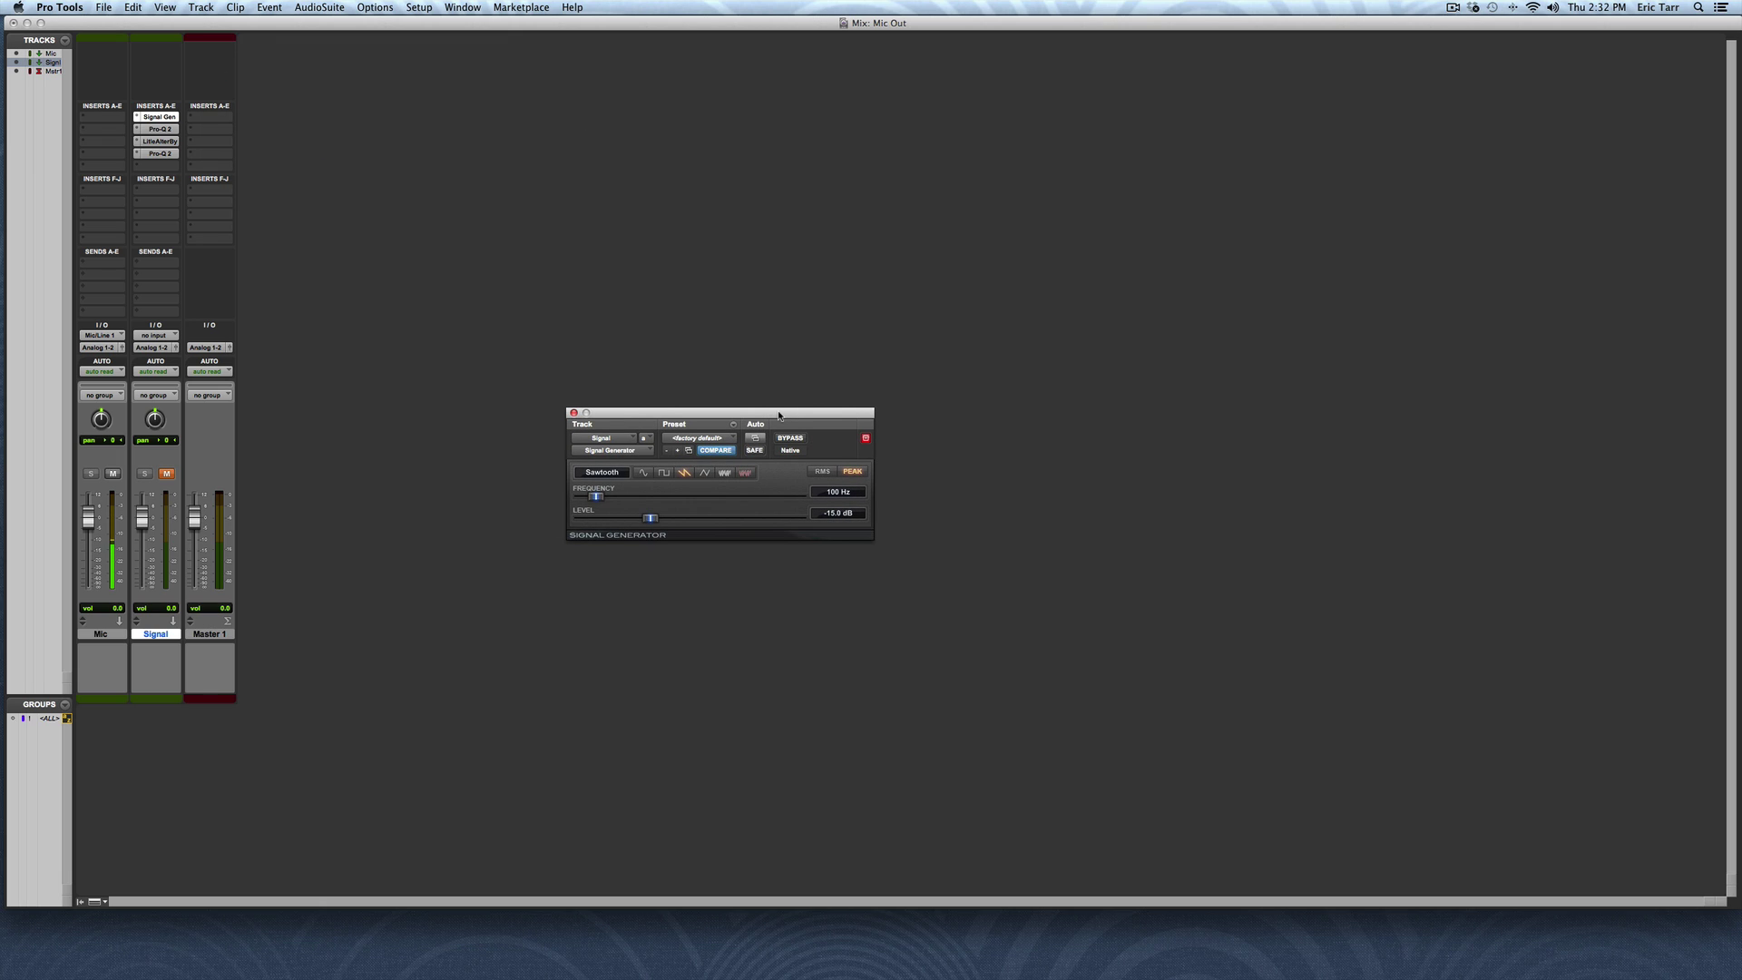
drag(778, 415, 849, 282)
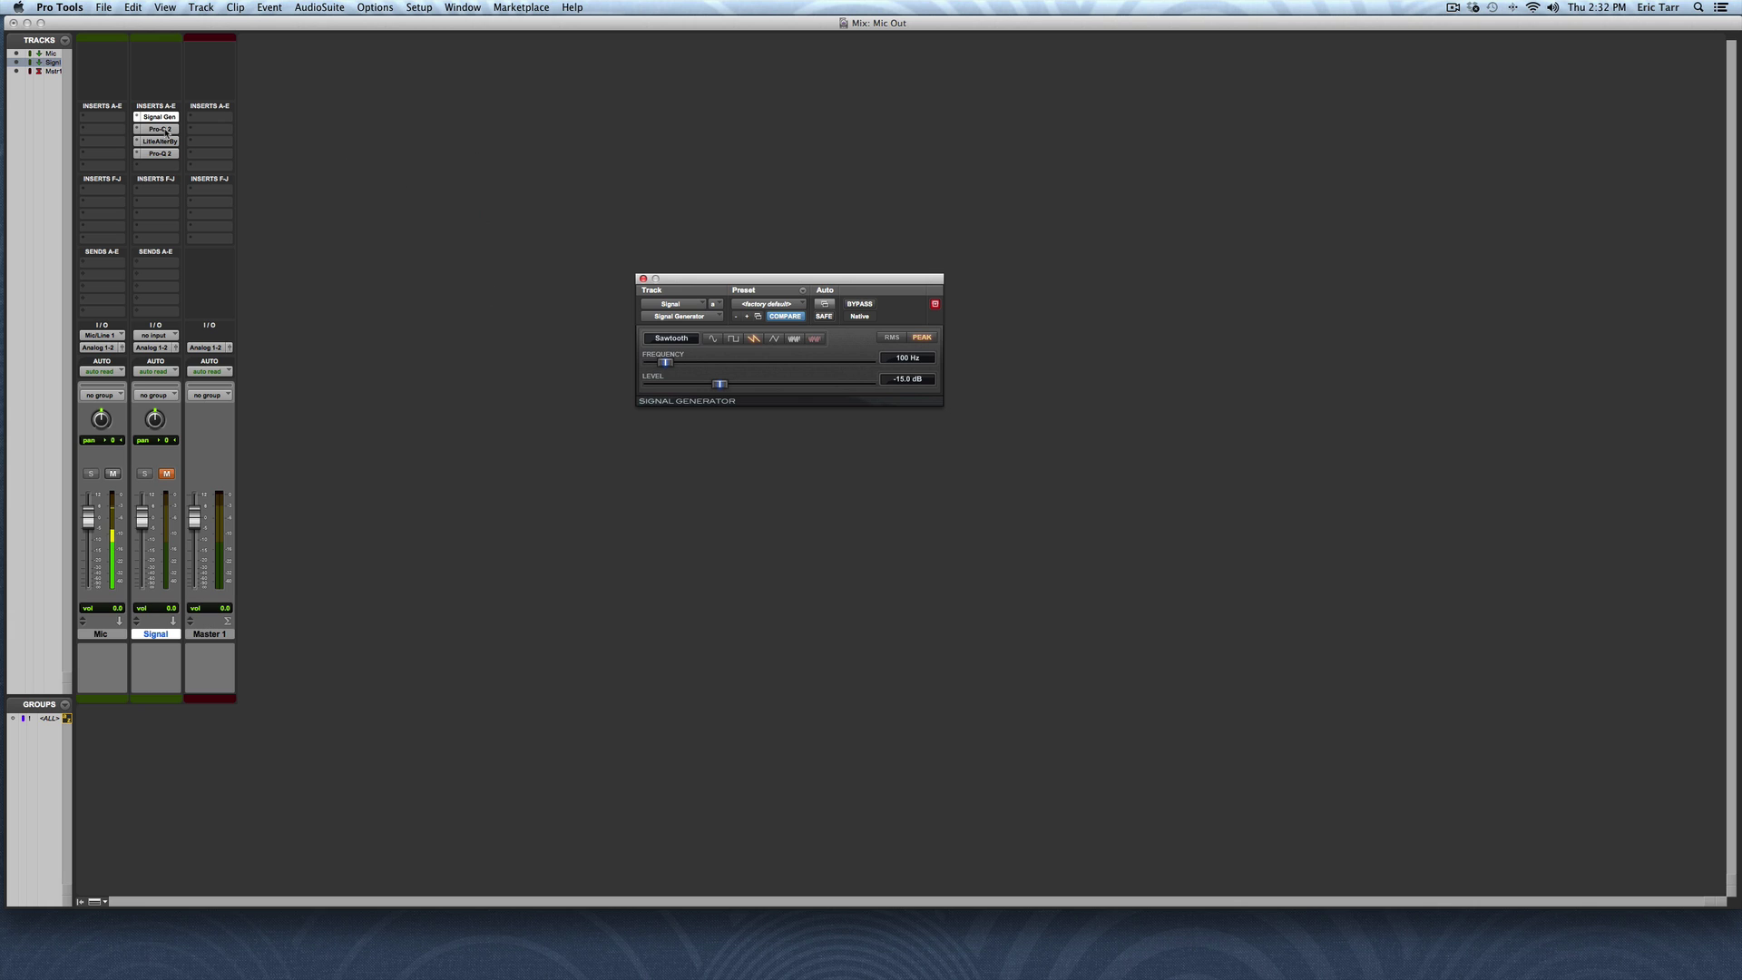
- Open the first Pro-Q 2, move it up-left, and unmute Signal to see the sawtooth harmonics
click(161, 129)
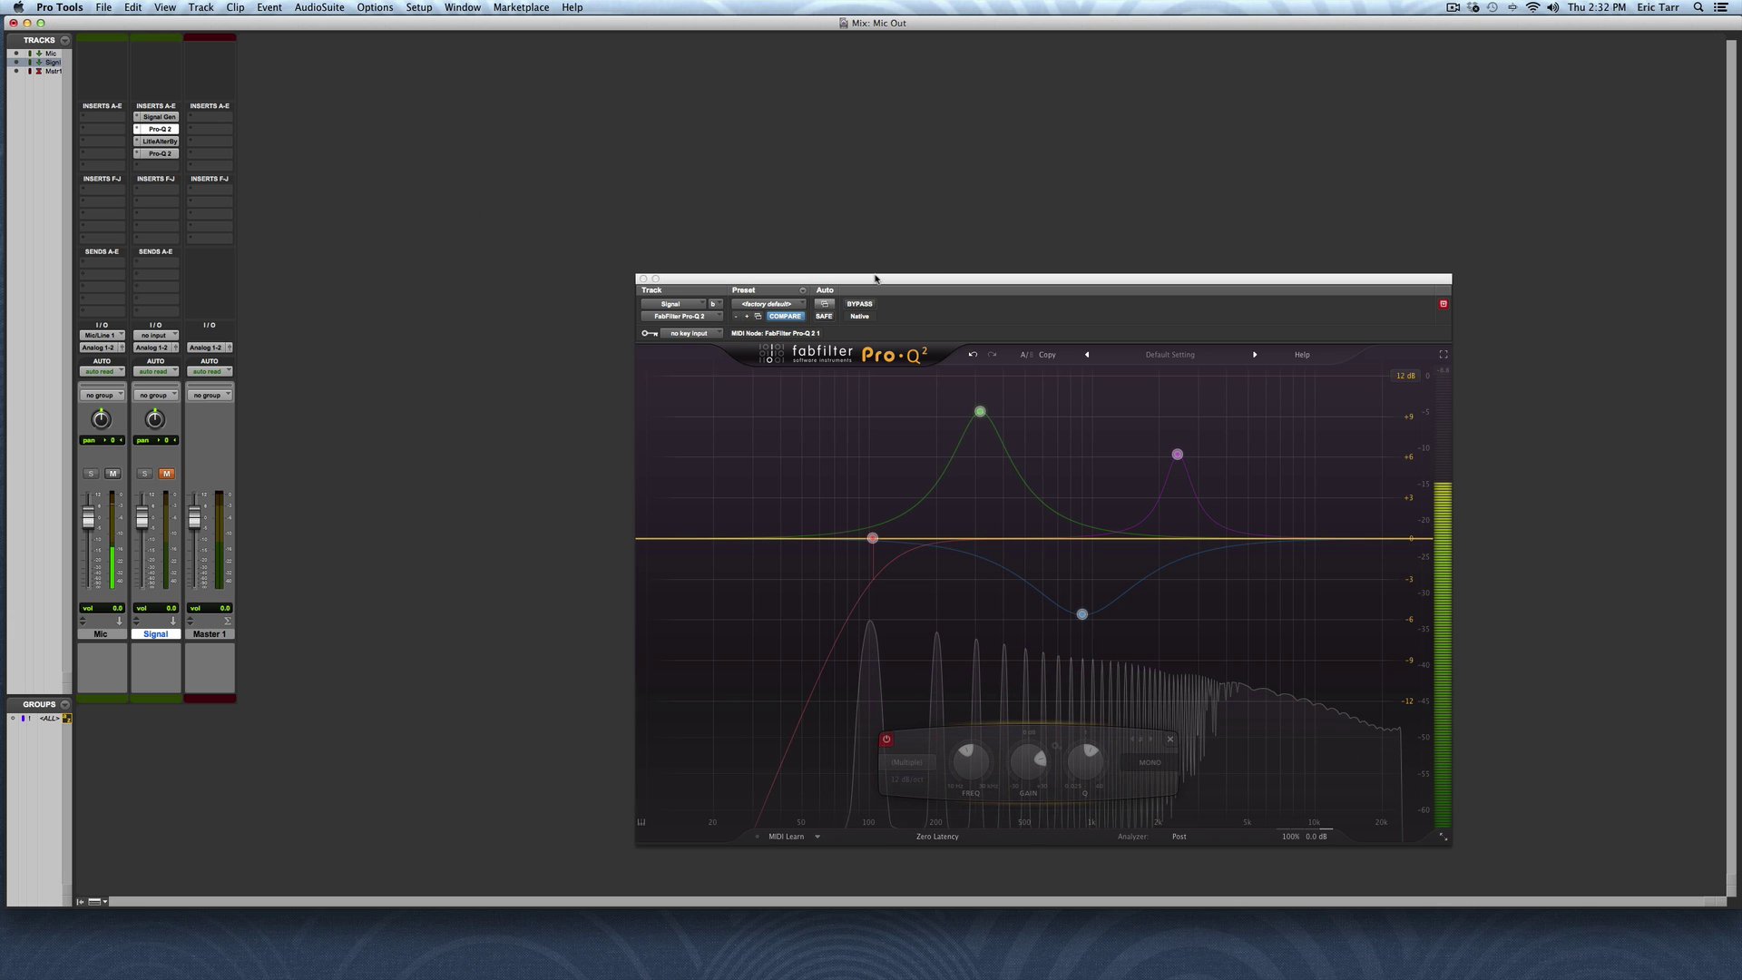
drag(875, 277, 666, 92)
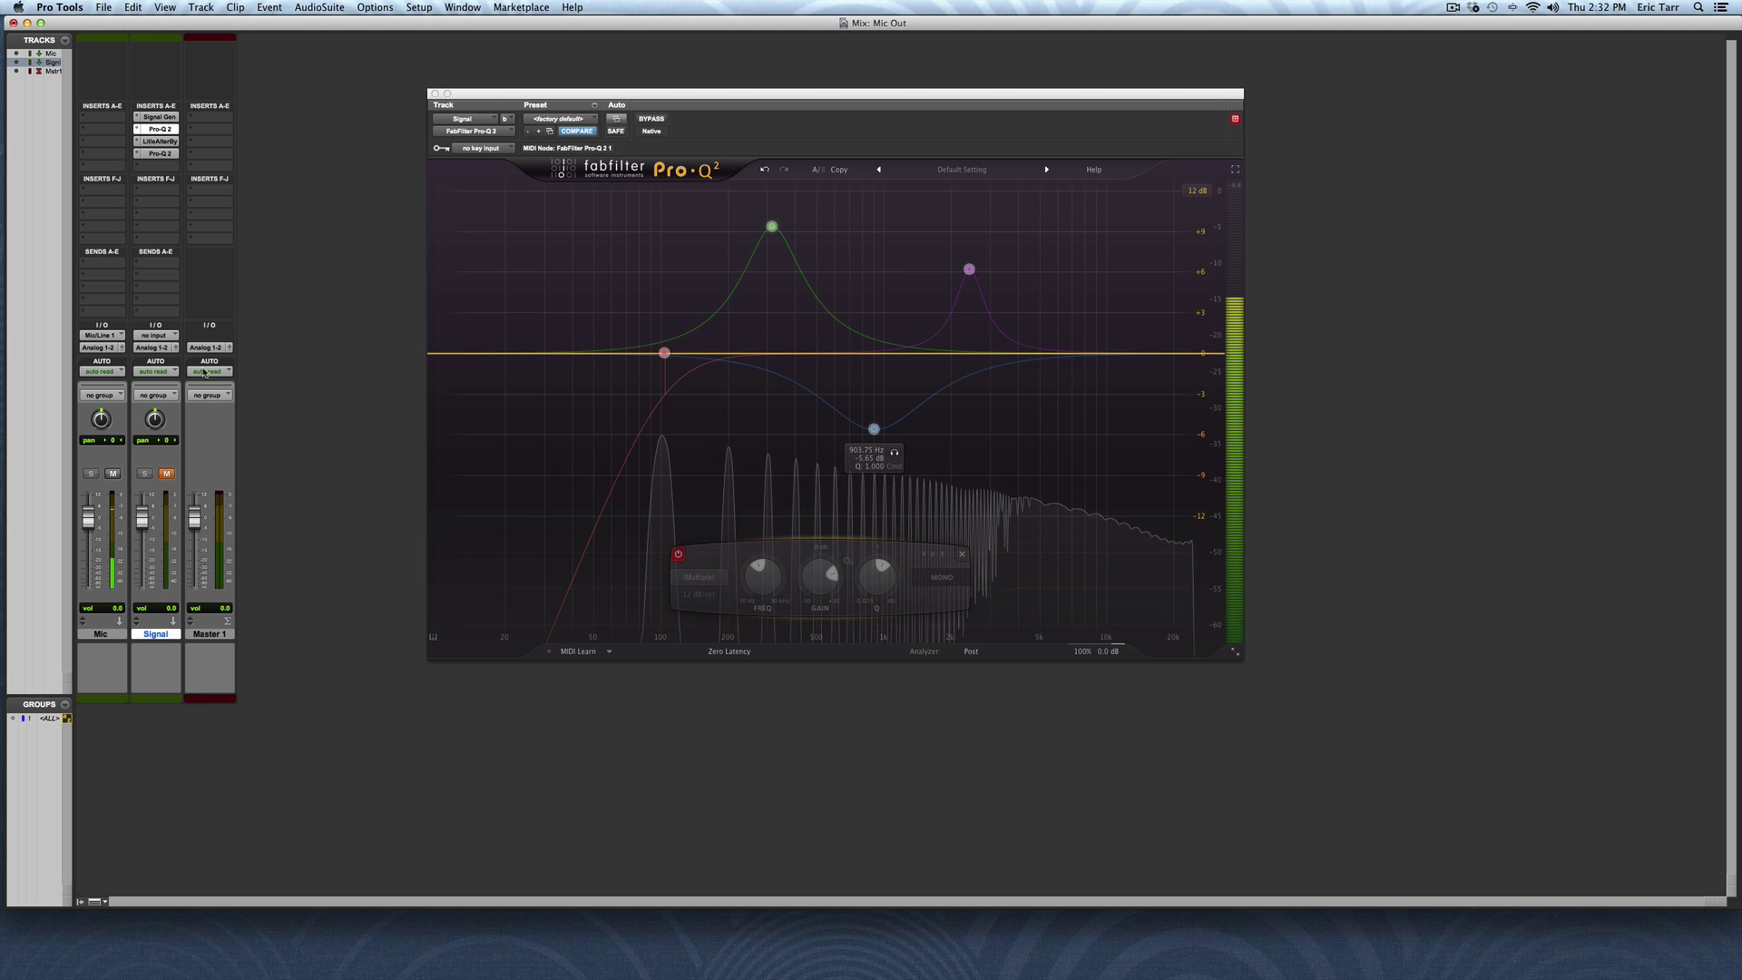
click(166, 474)
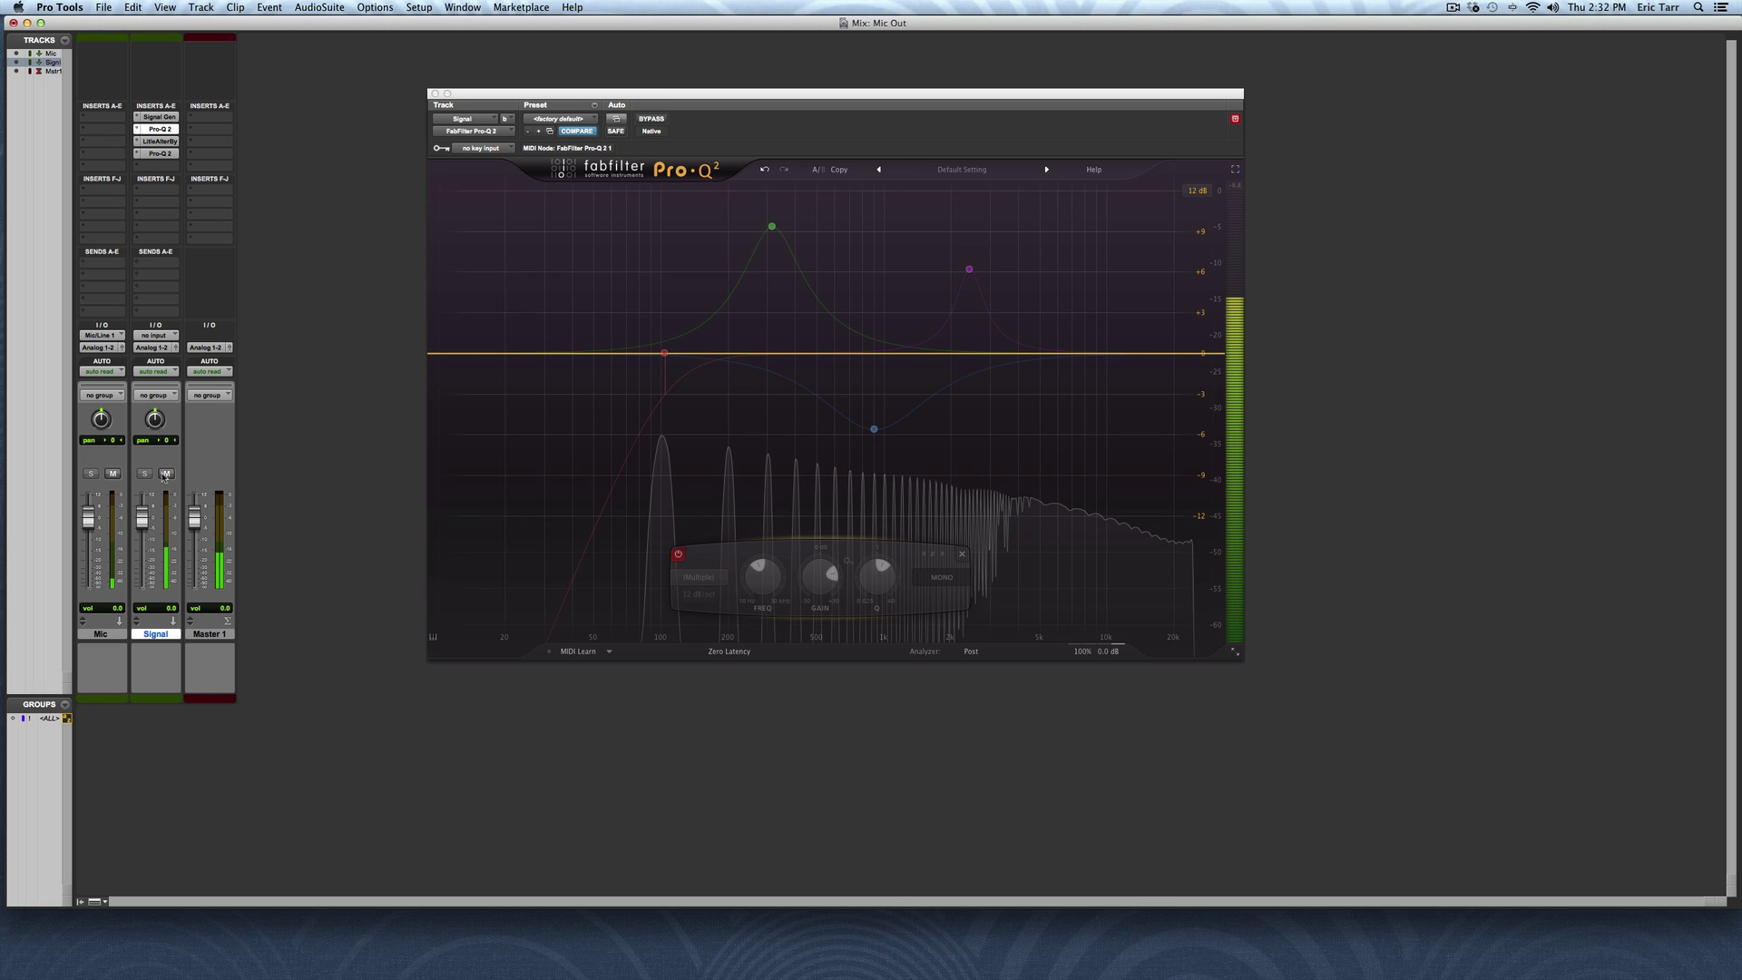
click(166, 474)
- Switch to Google Chrome to view the vowel table of F1, F2 and duration values
key(super+Tab)
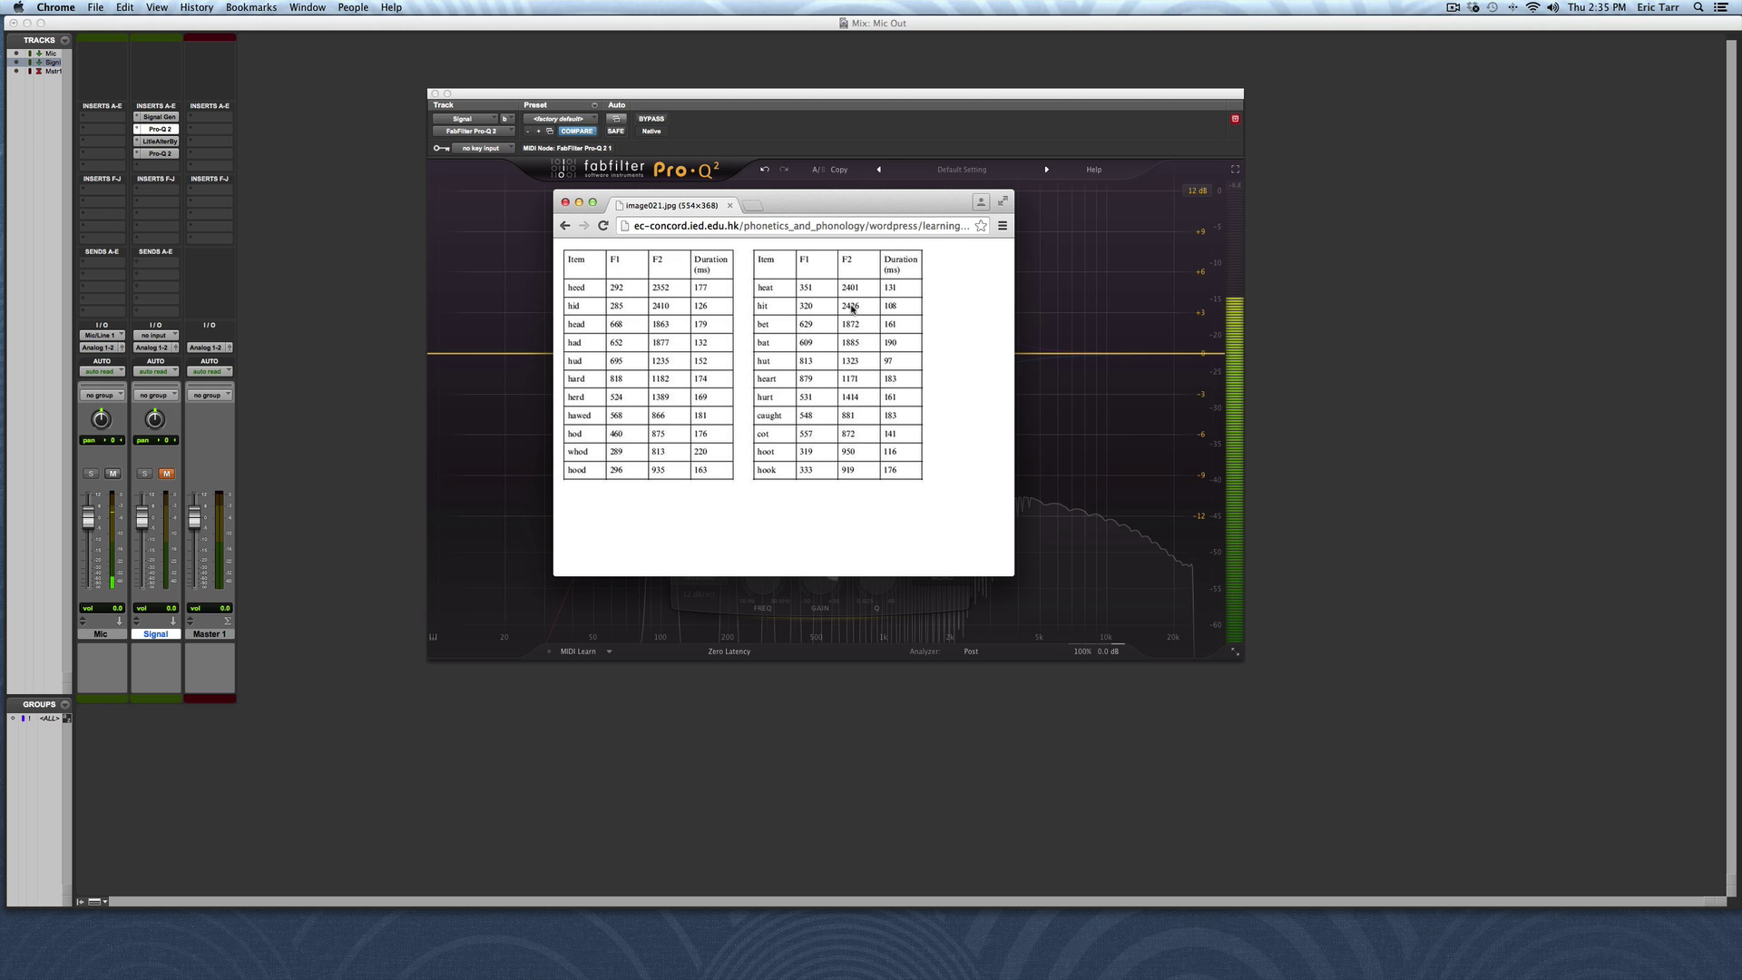
- Return to Pro Tools, unmute the Signal track, and show Pro-Q 2's bands as filled curves
click(868, 97)
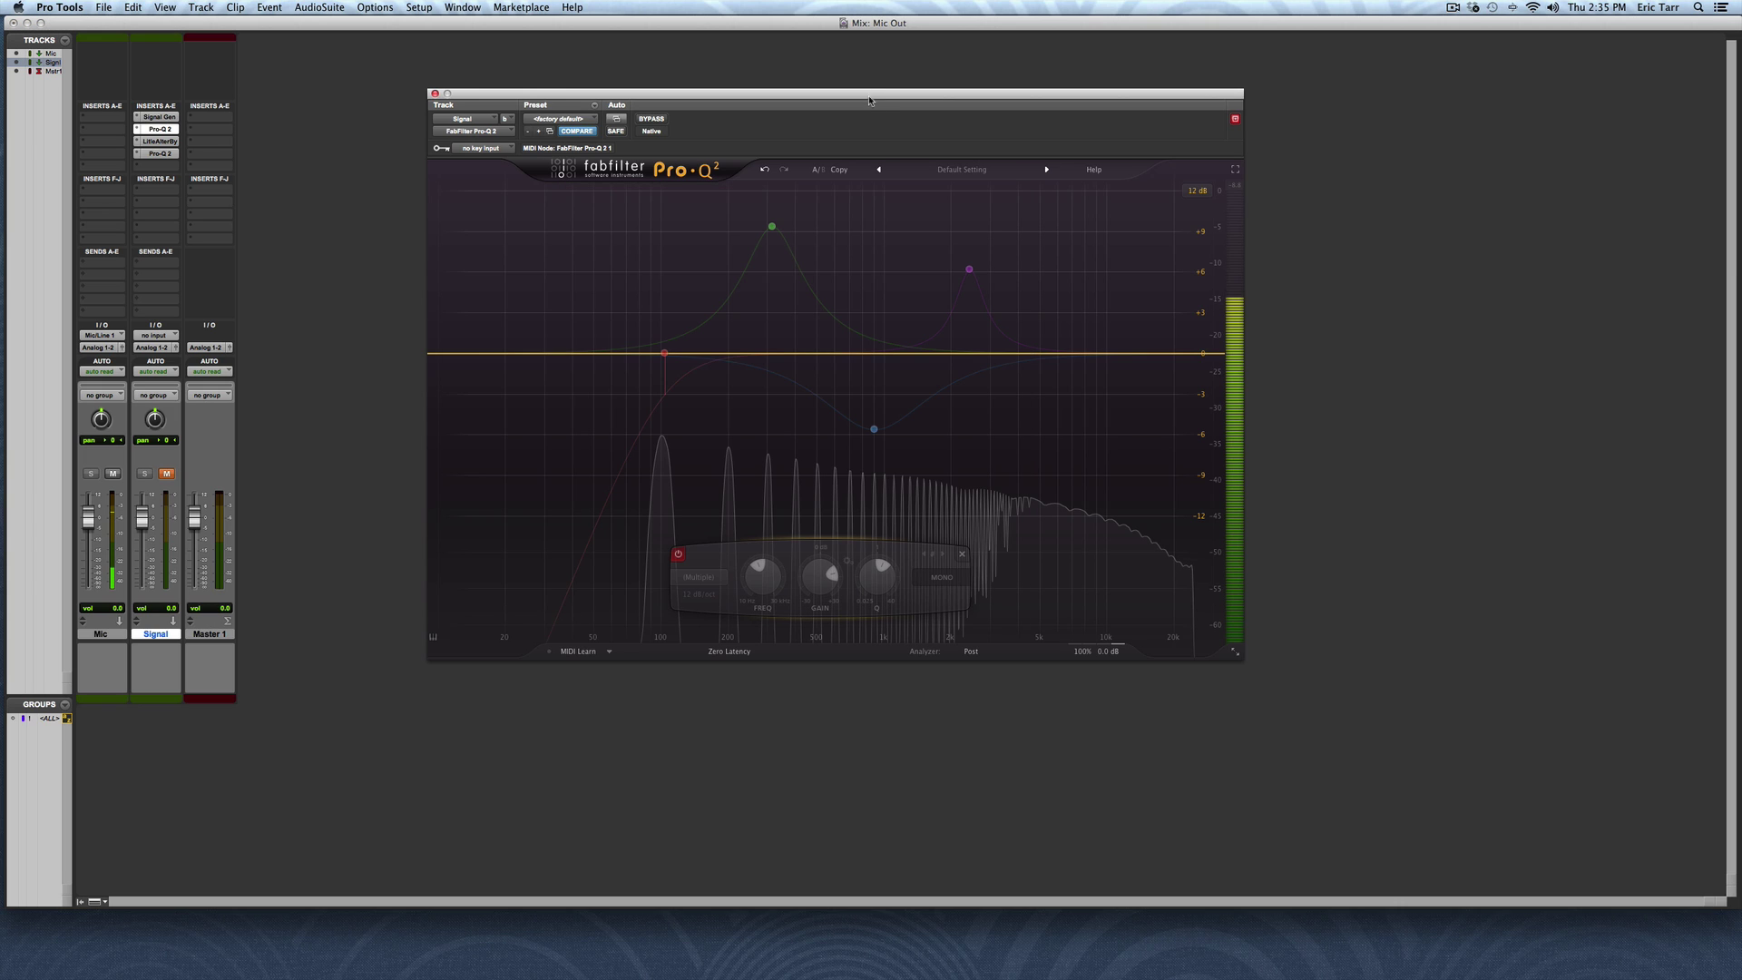
mouse_move(660, 373)
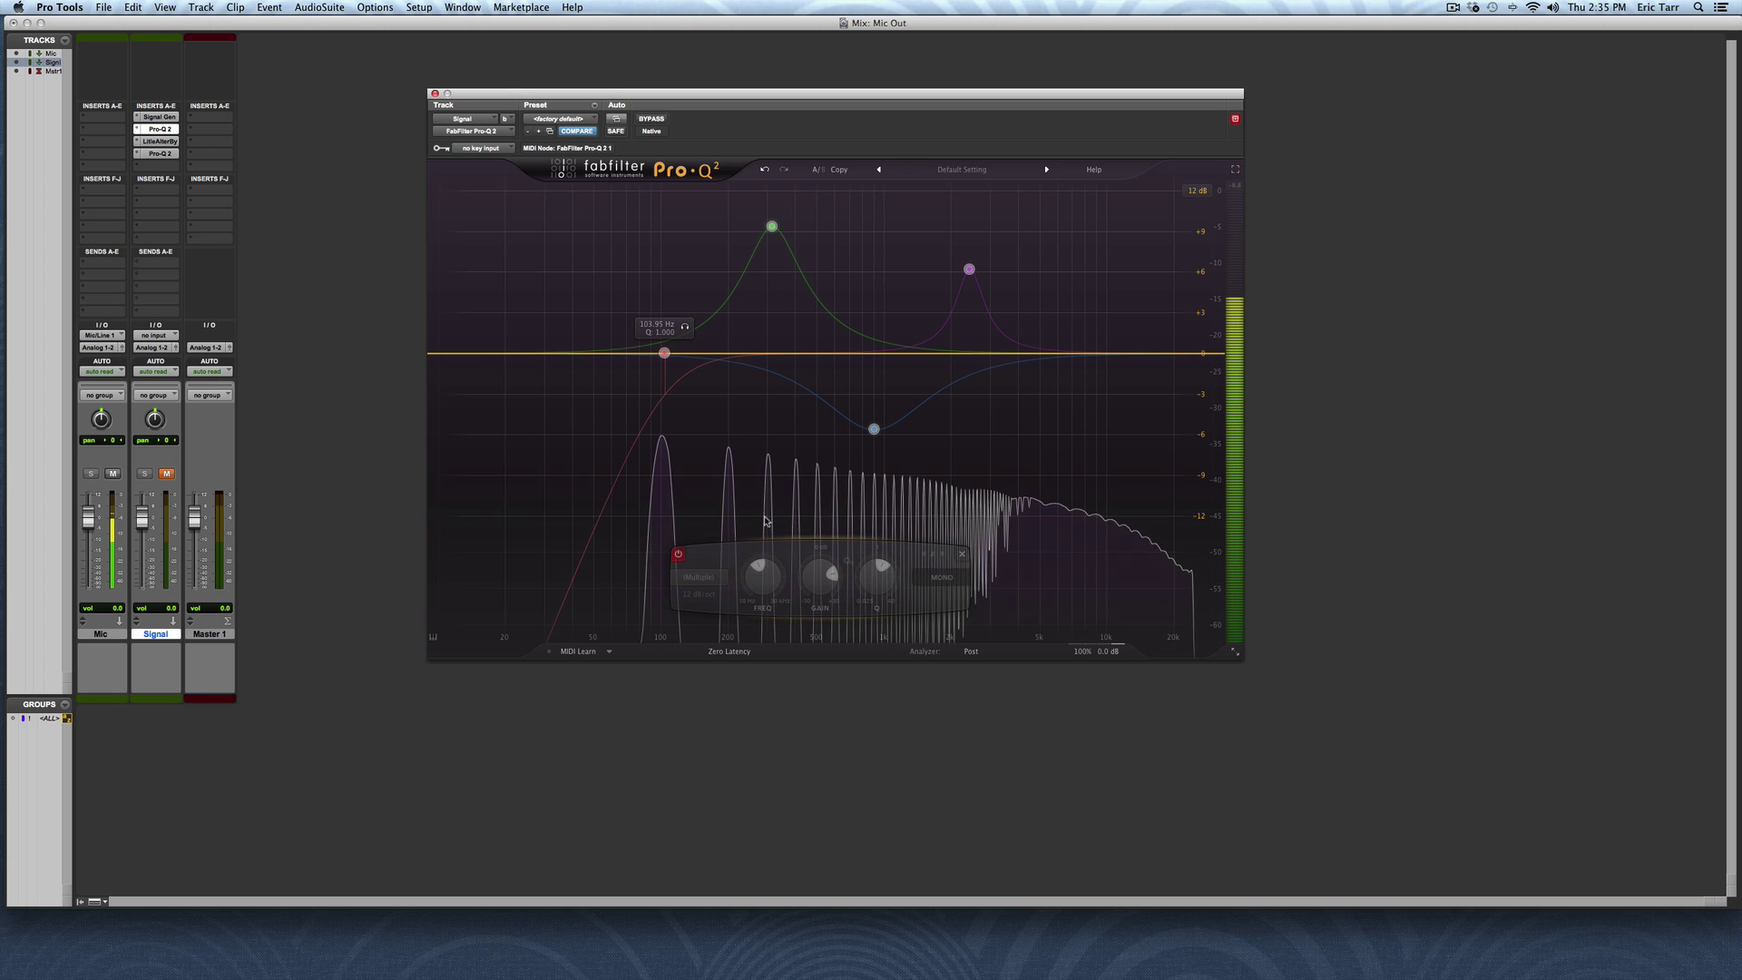
click(167, 474)
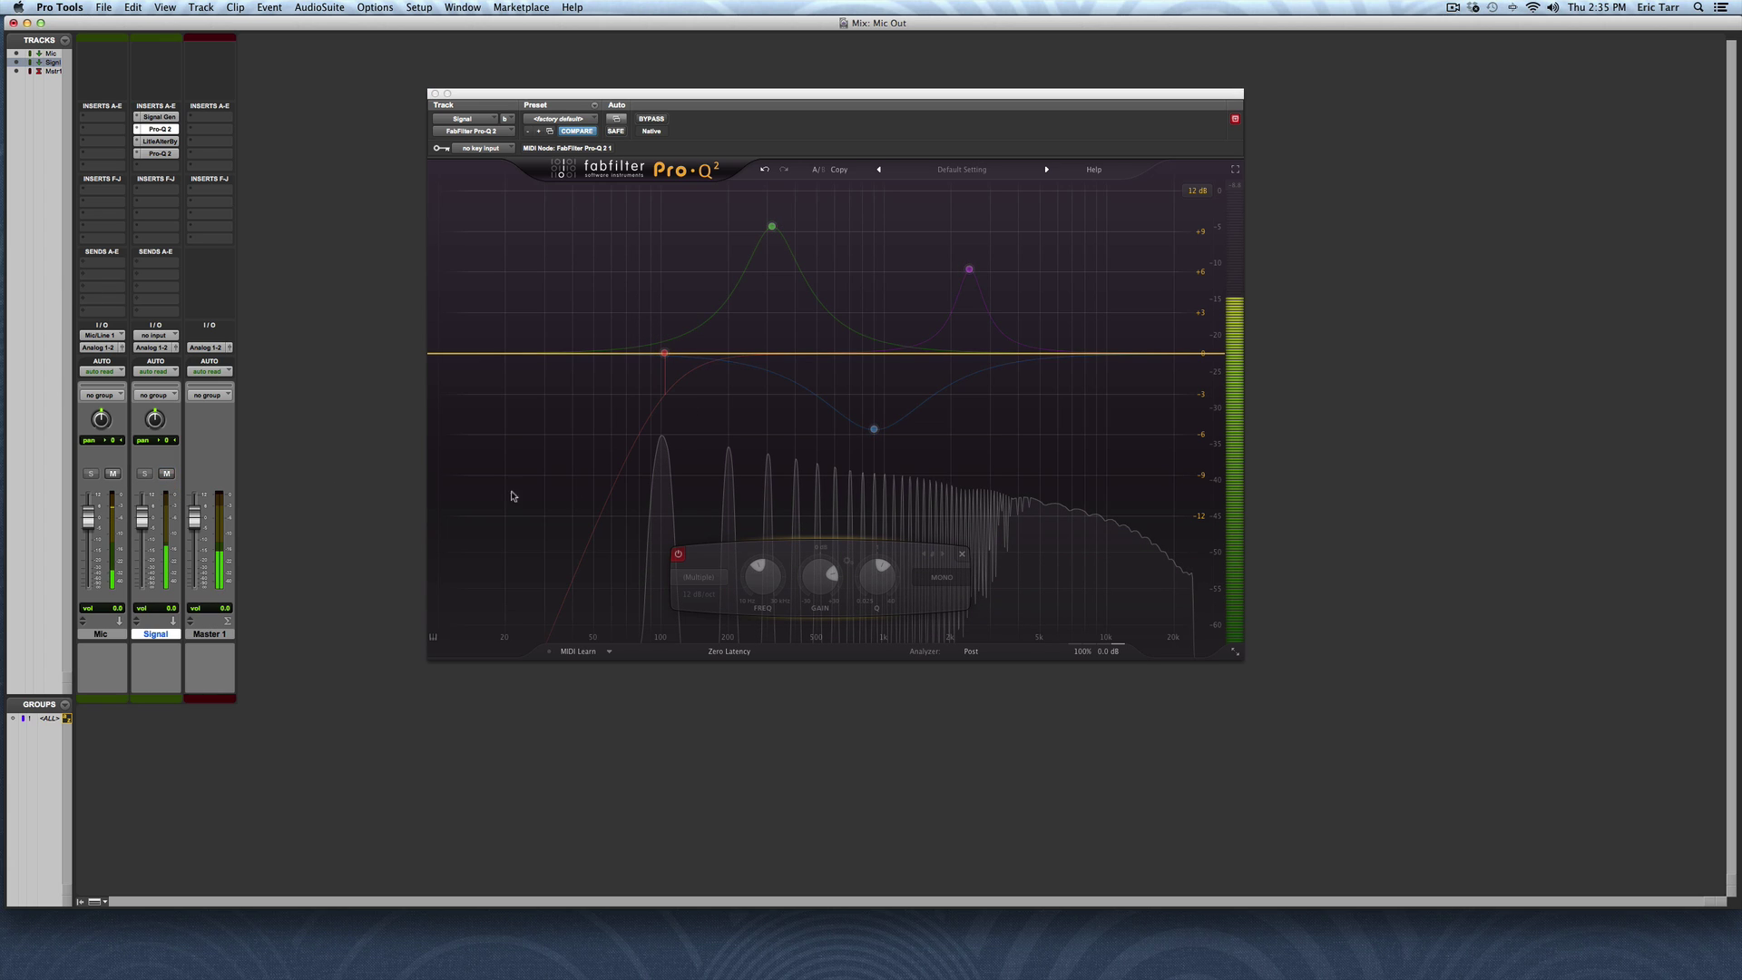
click(167, 474)
mouse_move(724, 510)
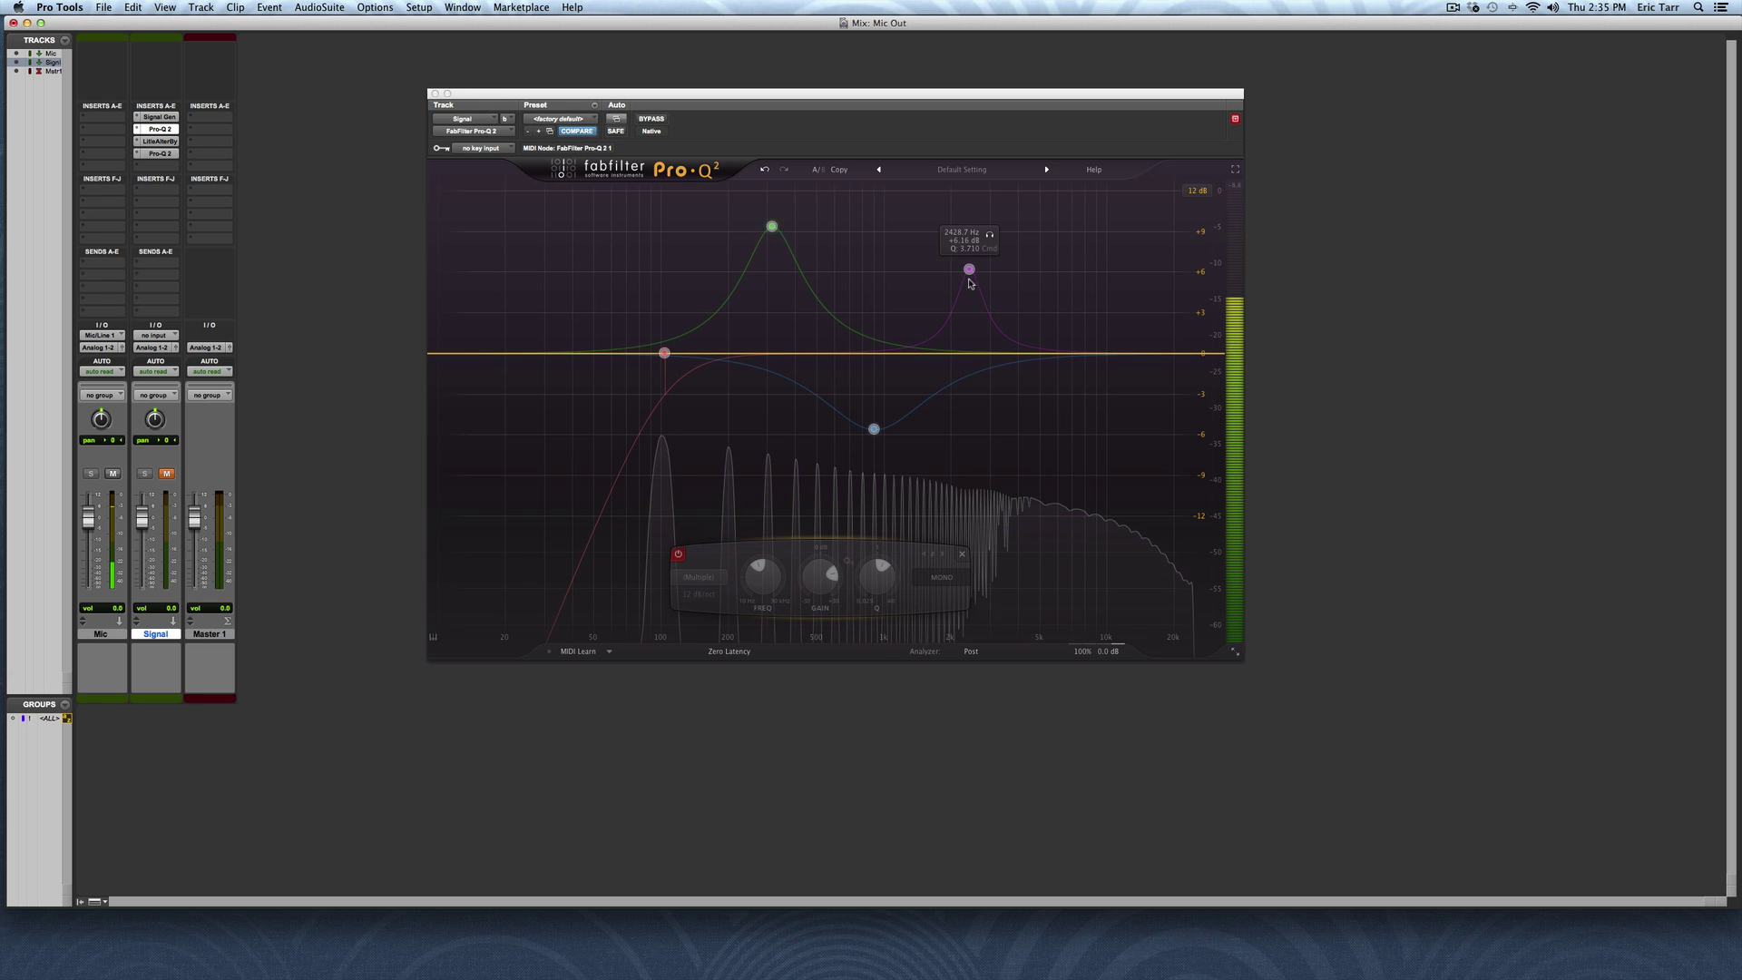
click(168, 473)
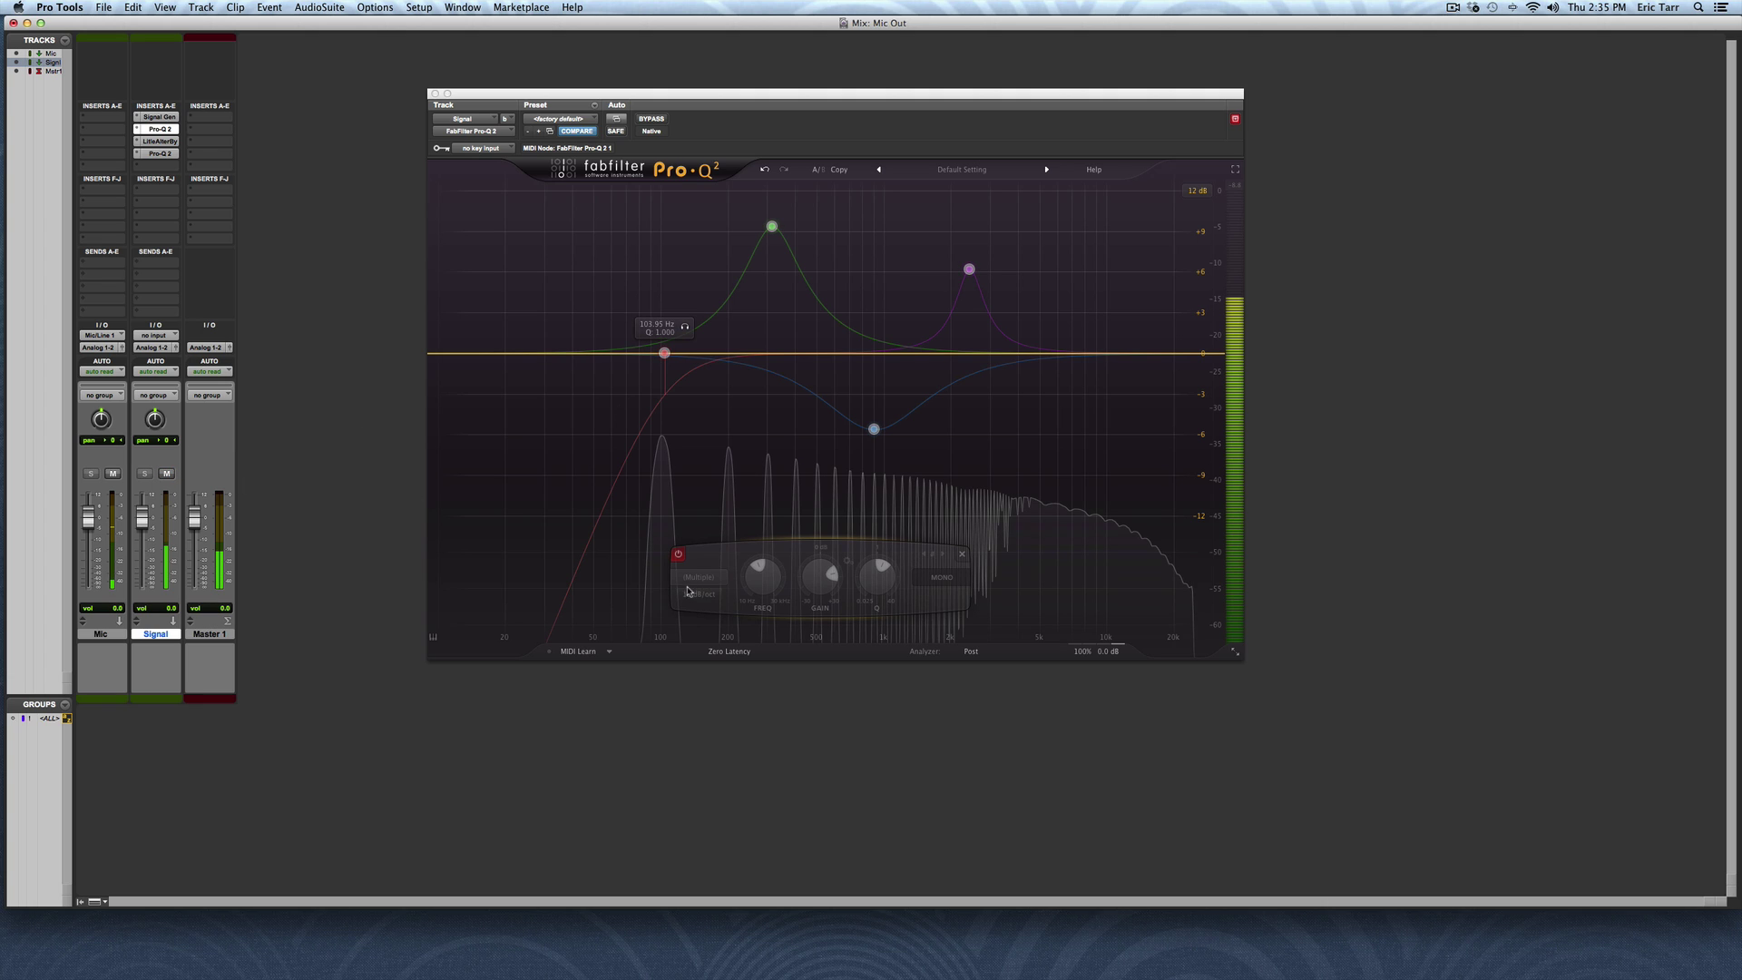
click(678, 554)
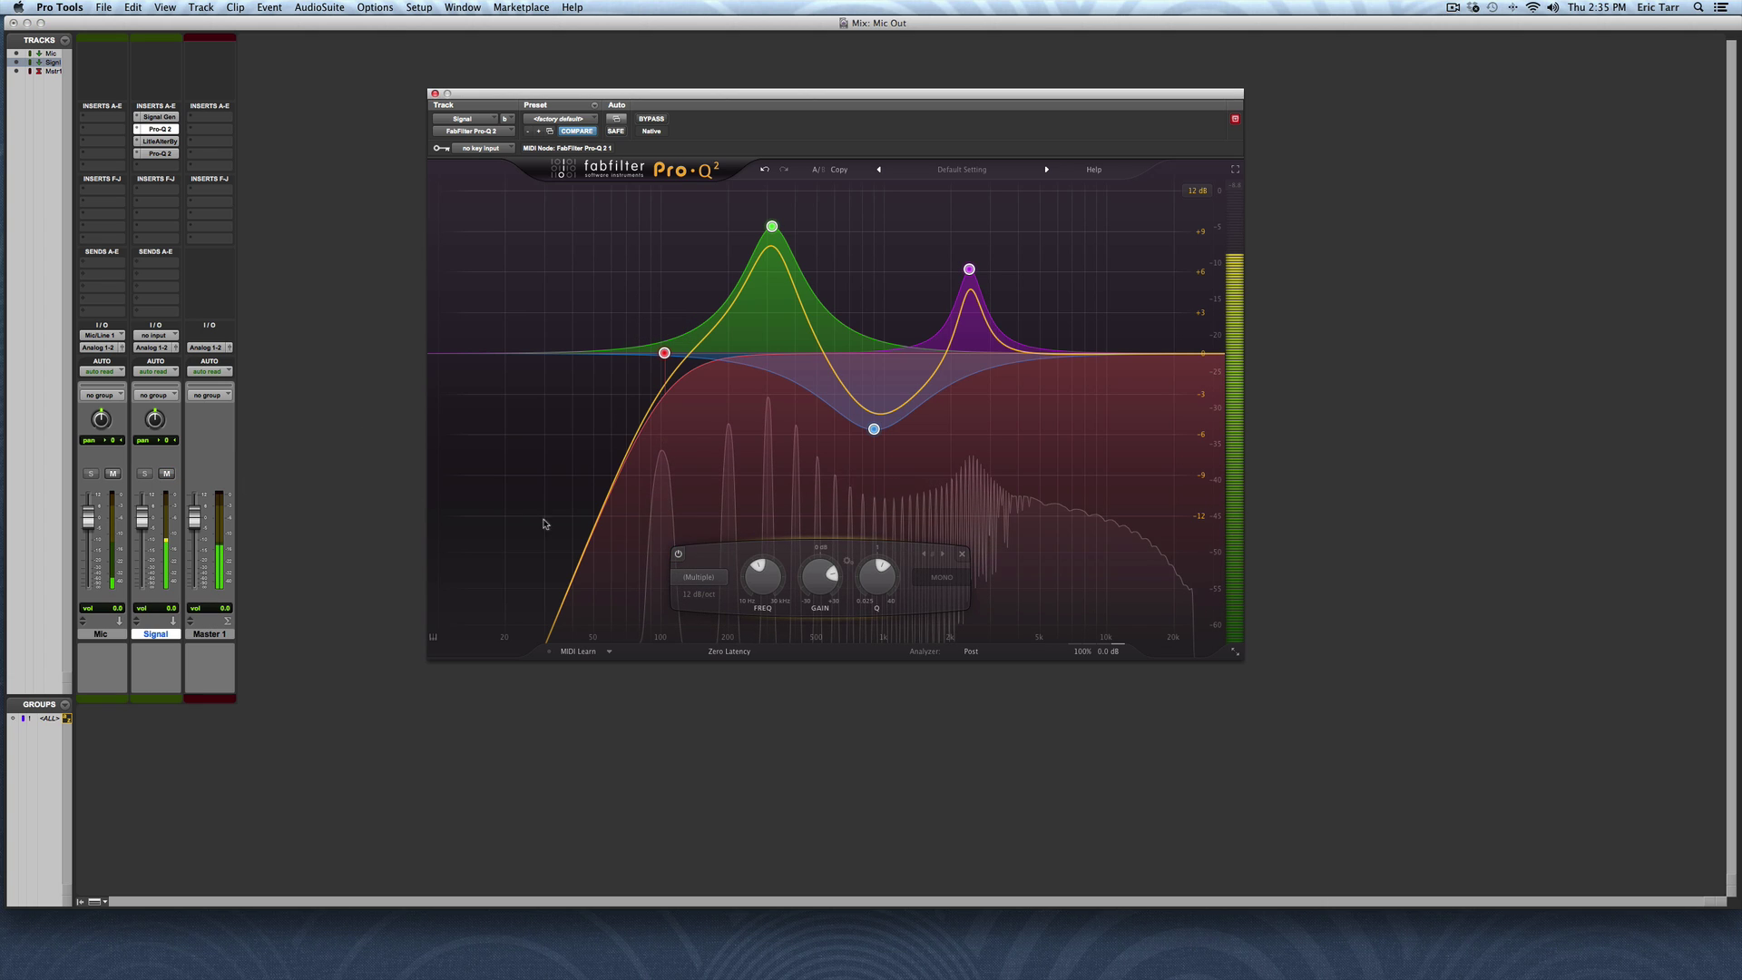
- Stop, replay and stop the sawtooth while comparing Pro-Q 2's EQ nodes, leaving Signal muted
click(166, 473)
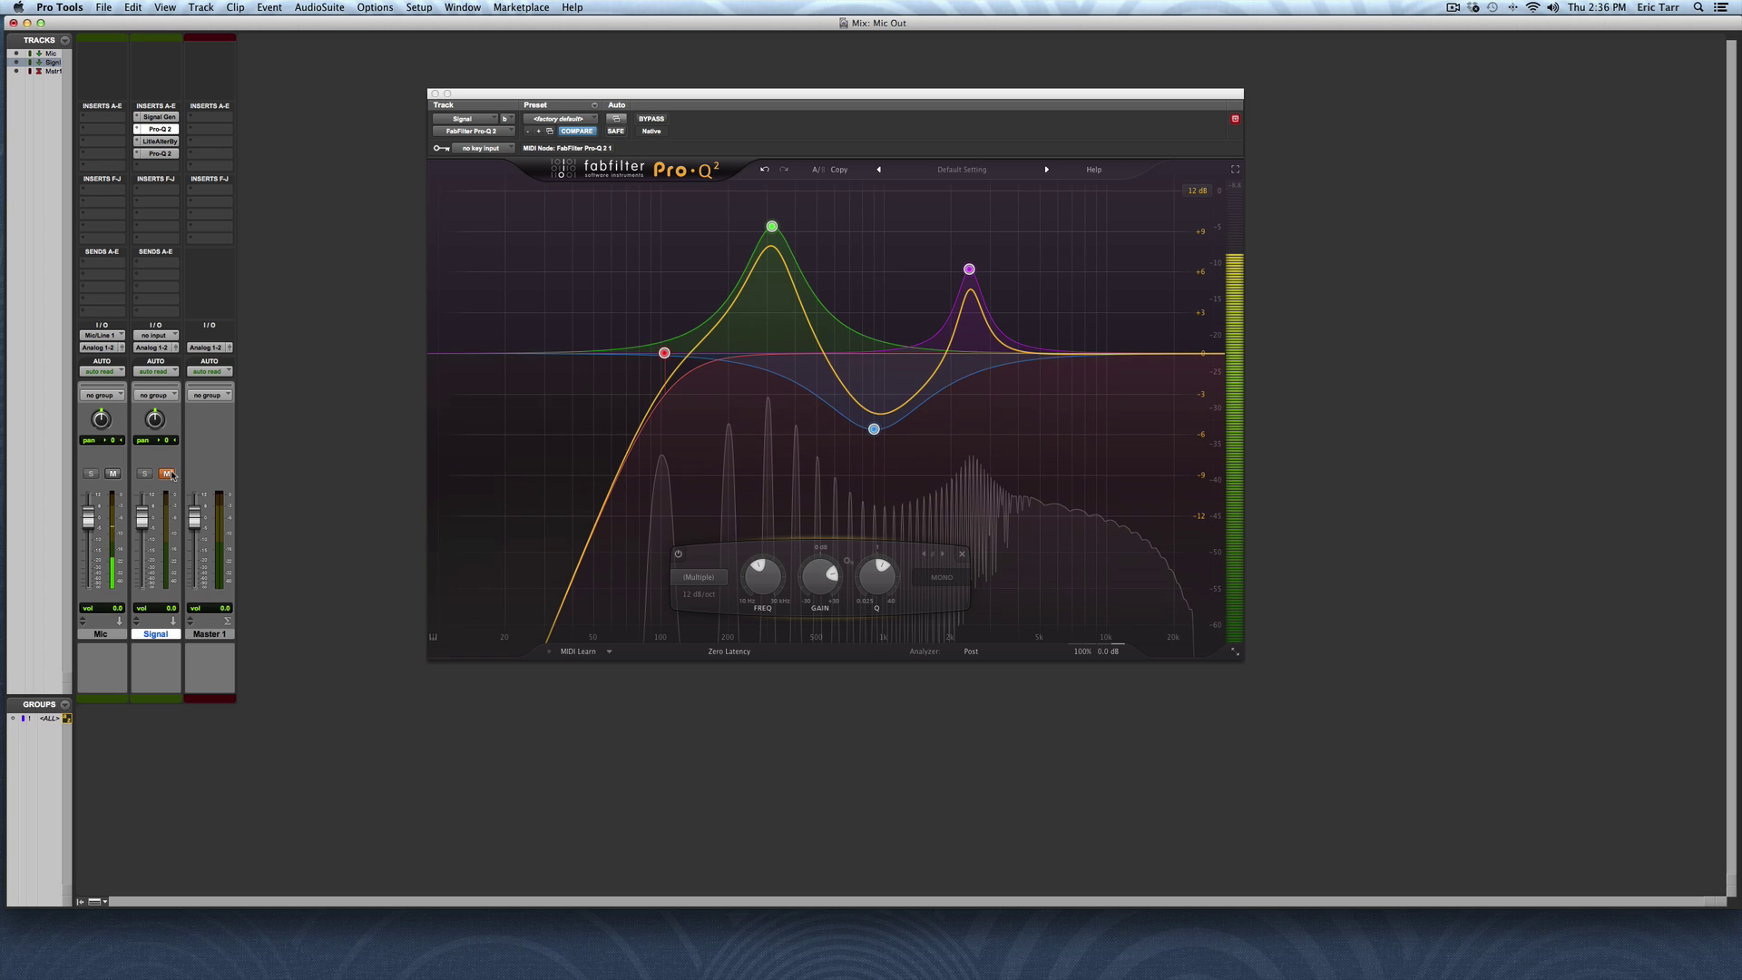
click(167, 474)
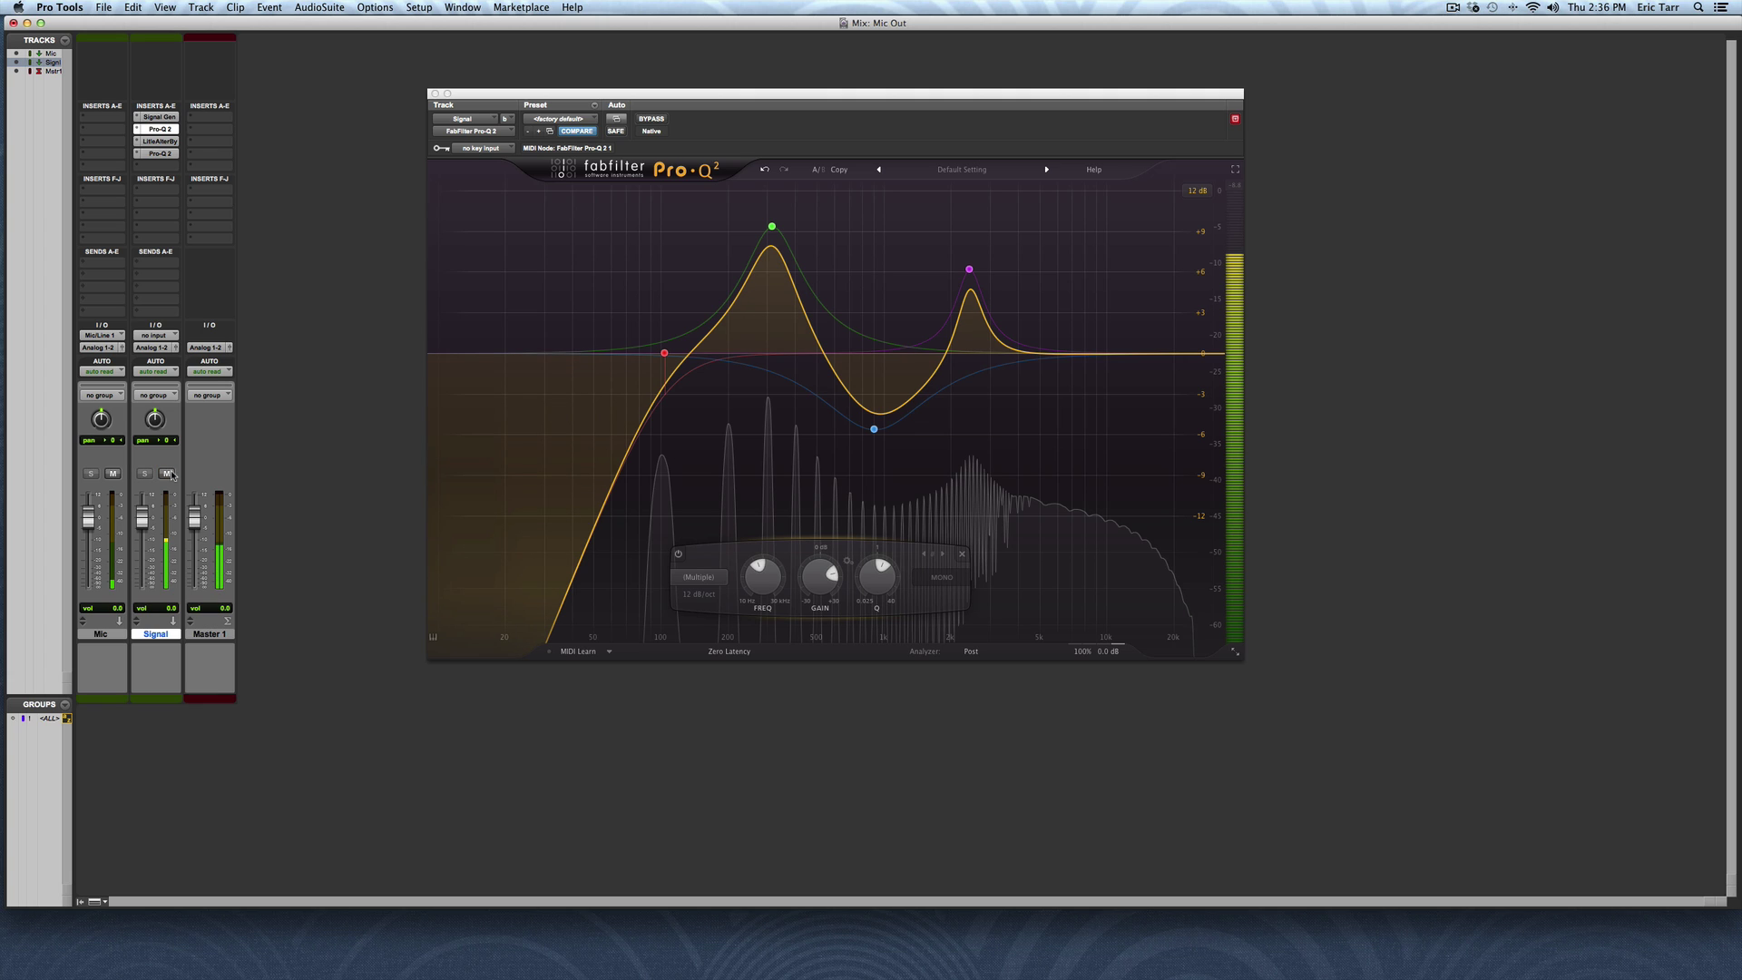
click(168, 474)
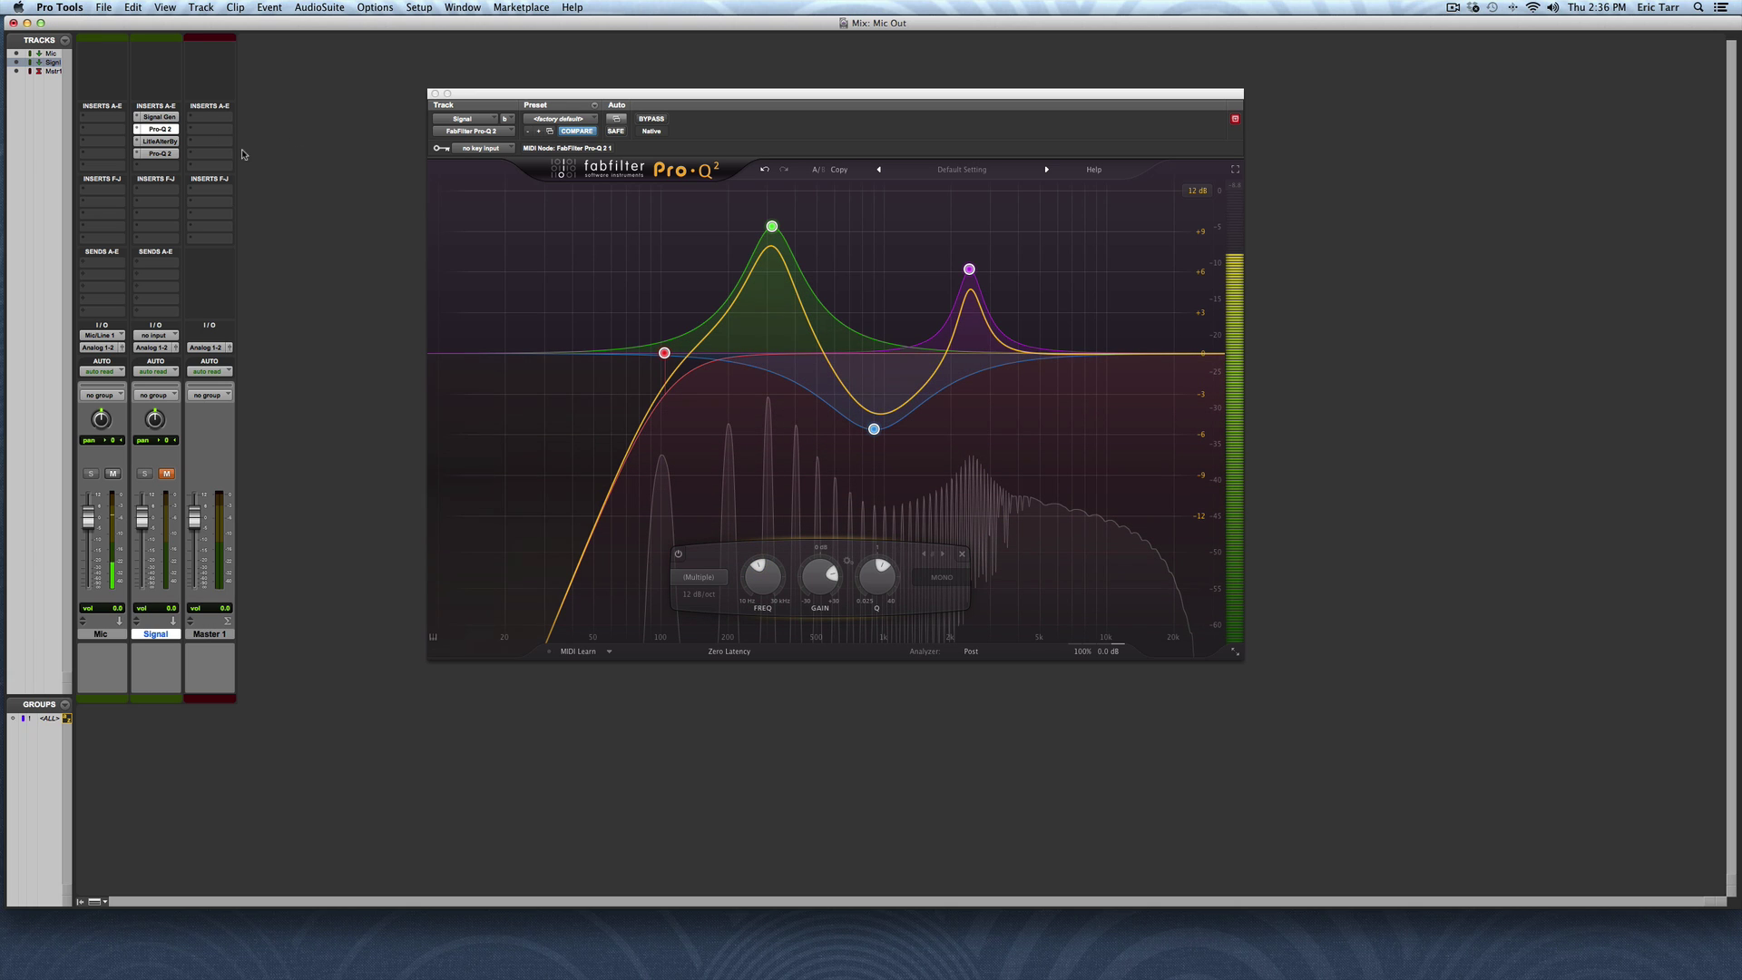
- Move the first Pro-Q 2 up-left and open Little AlterBoy on the right side
mouse_move(852, 448)
drag(755, 94, 516, 22)
click(159, 142)
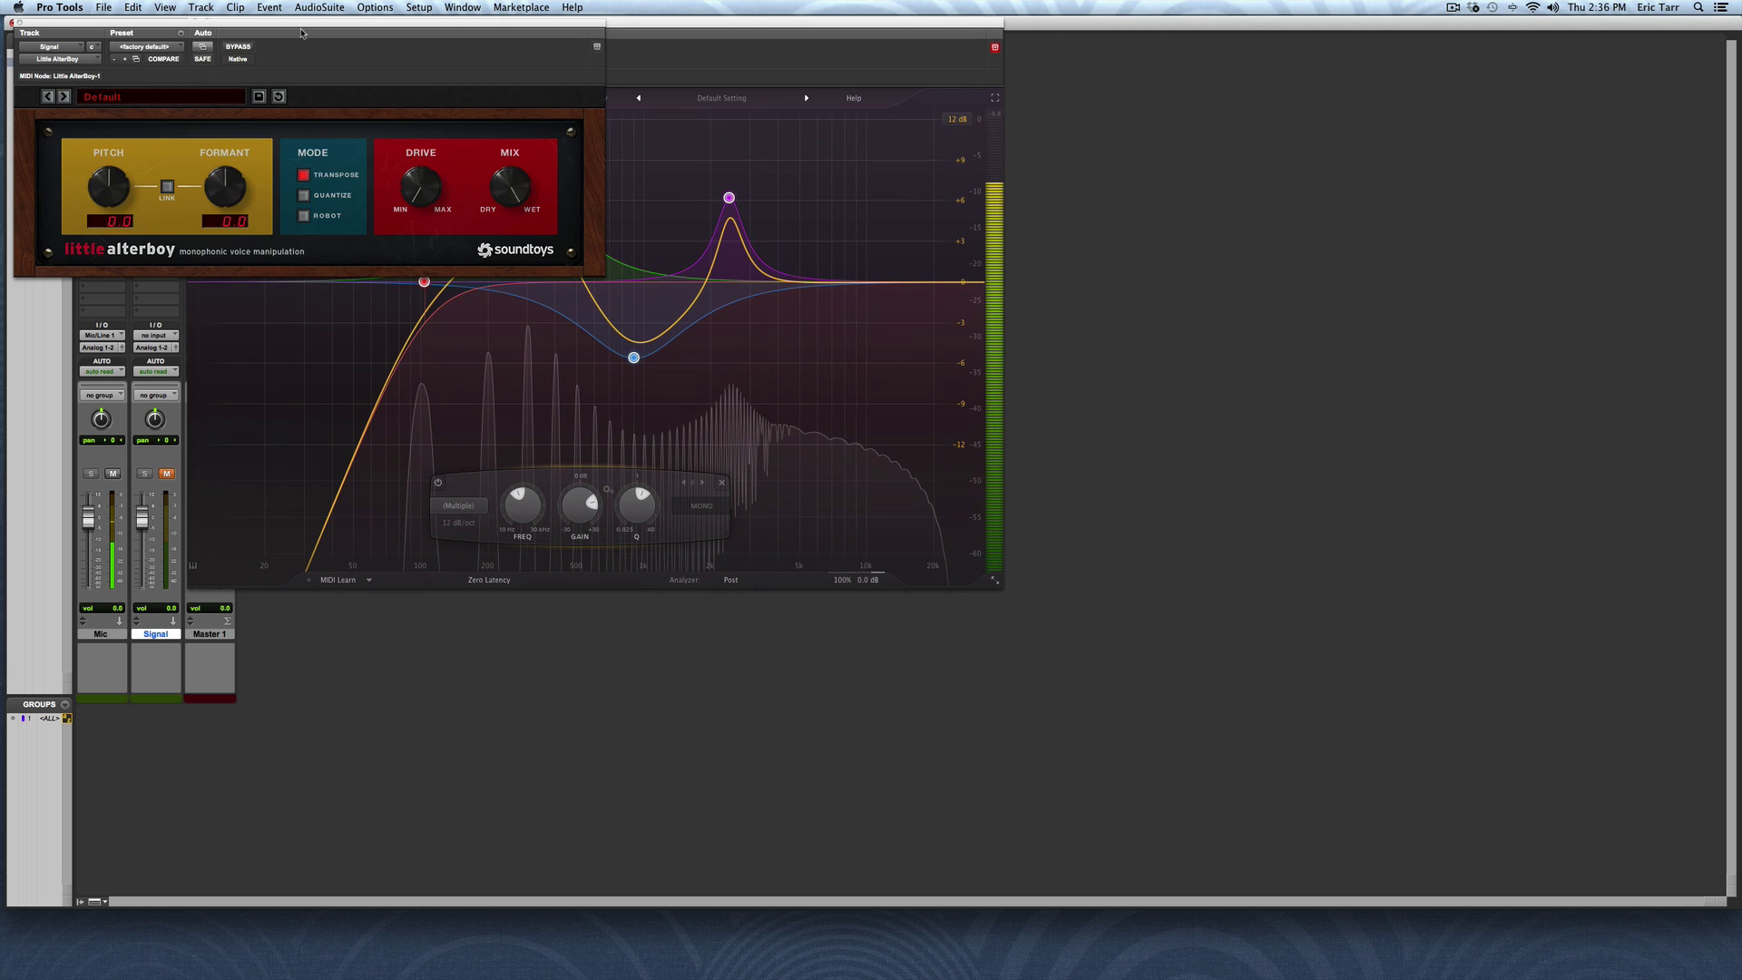
drag(338, 29, 1374, 207)
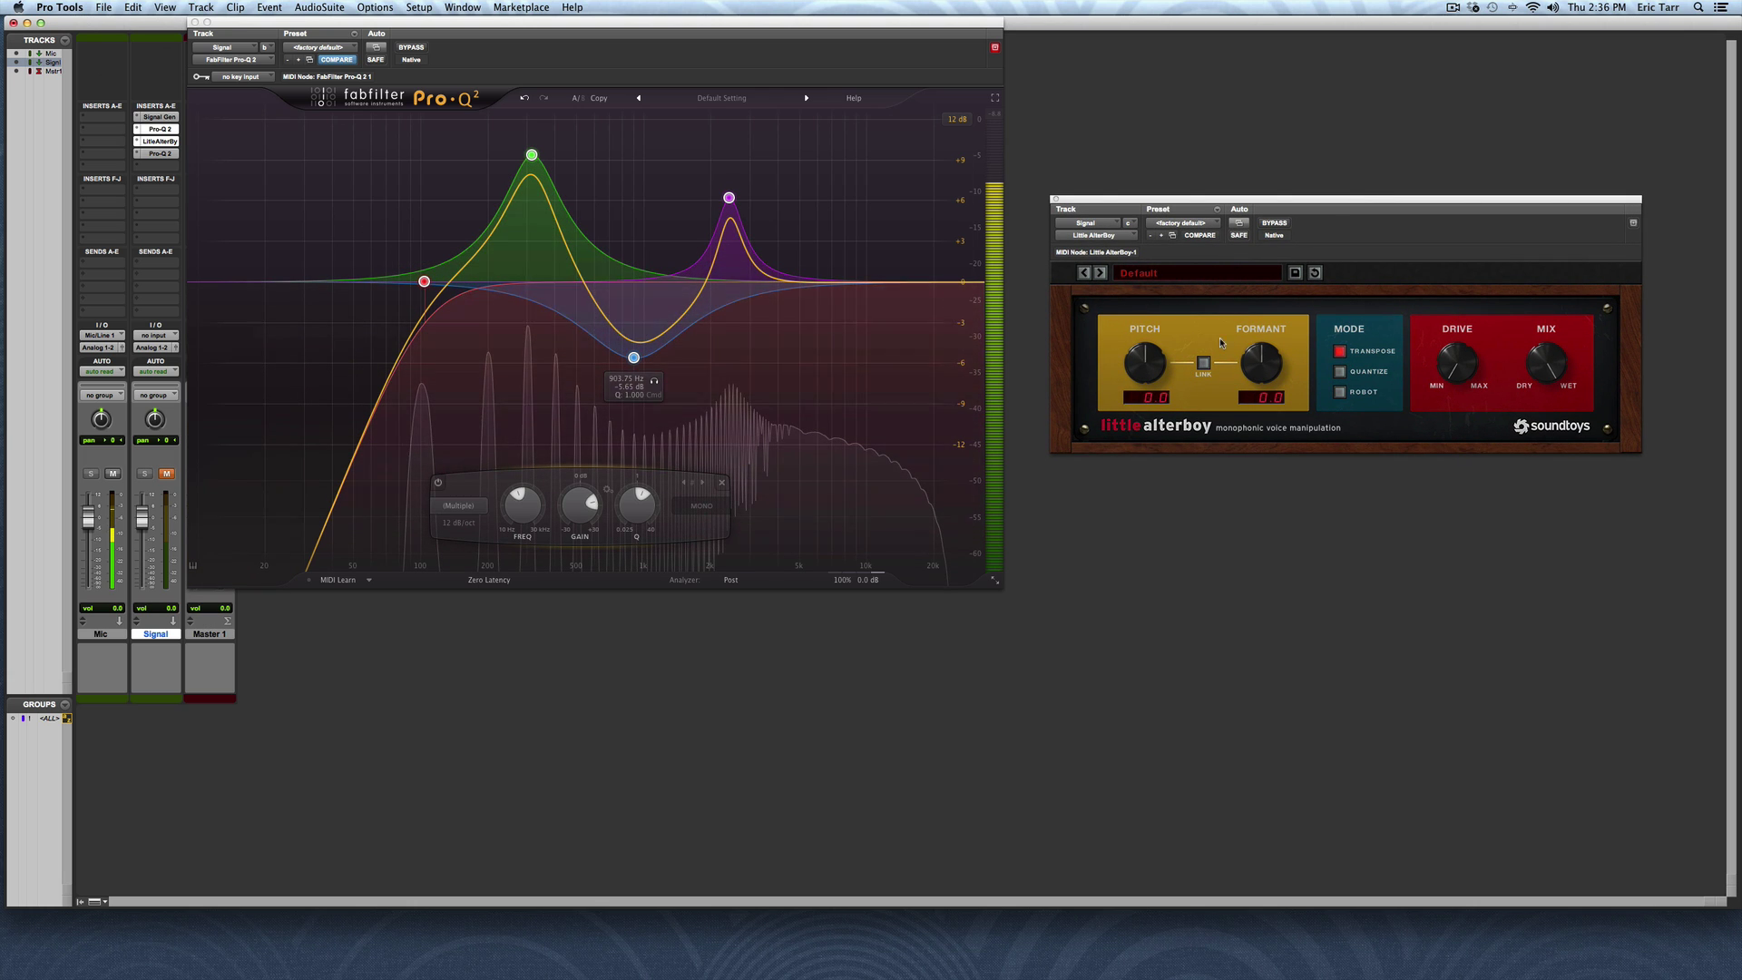
- Open the second Pro-Q 2 and arrange it below Little AlterBoy so all three are visible
click(160, 153)
drag(431, 29, 1297, 397)
drag(1203, 198, 1195, 79)
drag(1165, 401, 1196, 358)
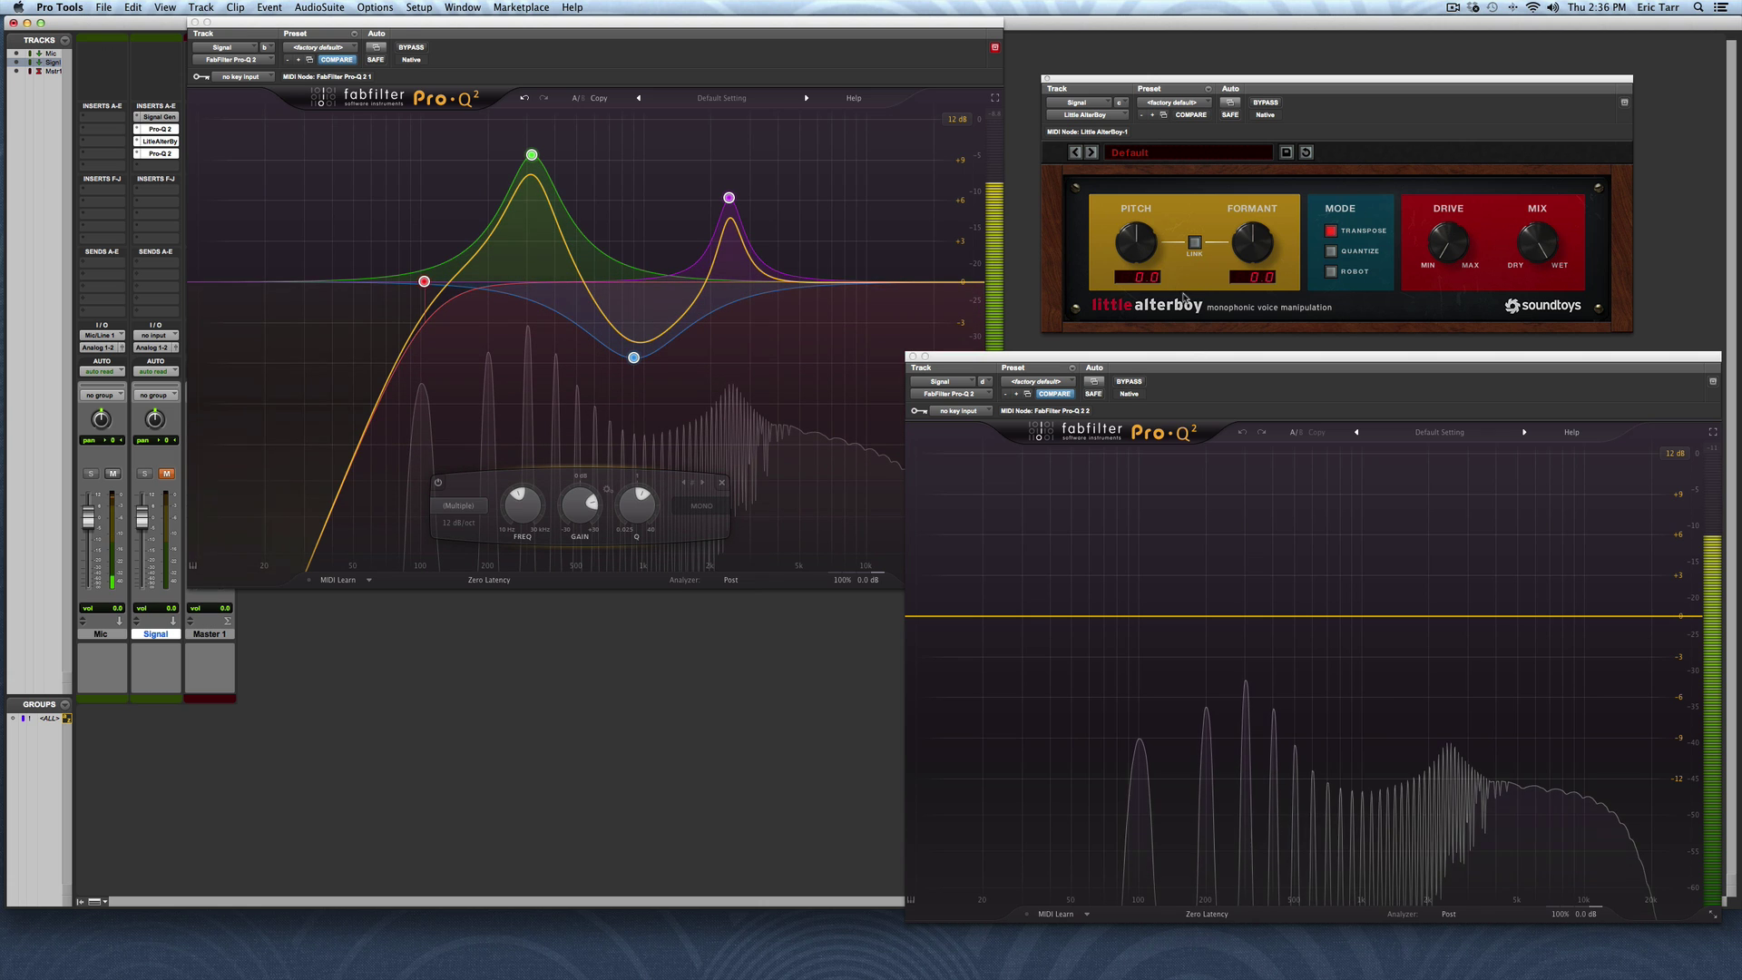
drag(1188, 362, 1201, 359)
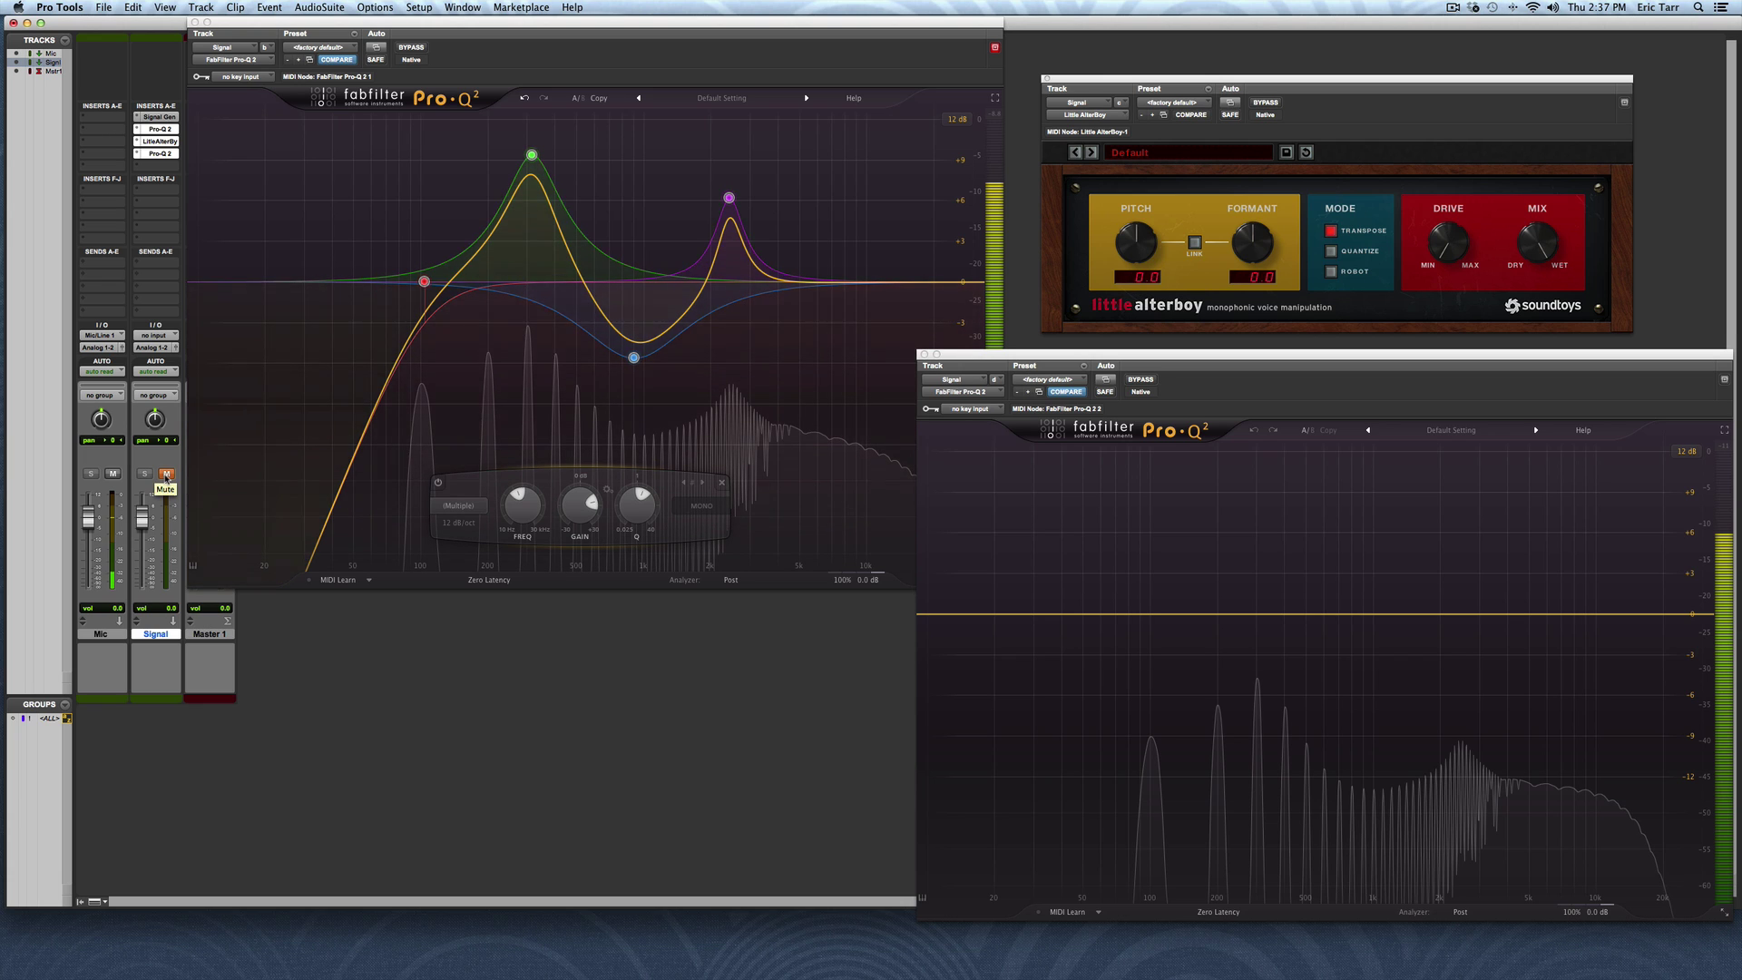
- Try Little AlterBoy pitch 2.0 and reset to 0.0, then set 12.0 and drop it to -12.0
click(167, 473)
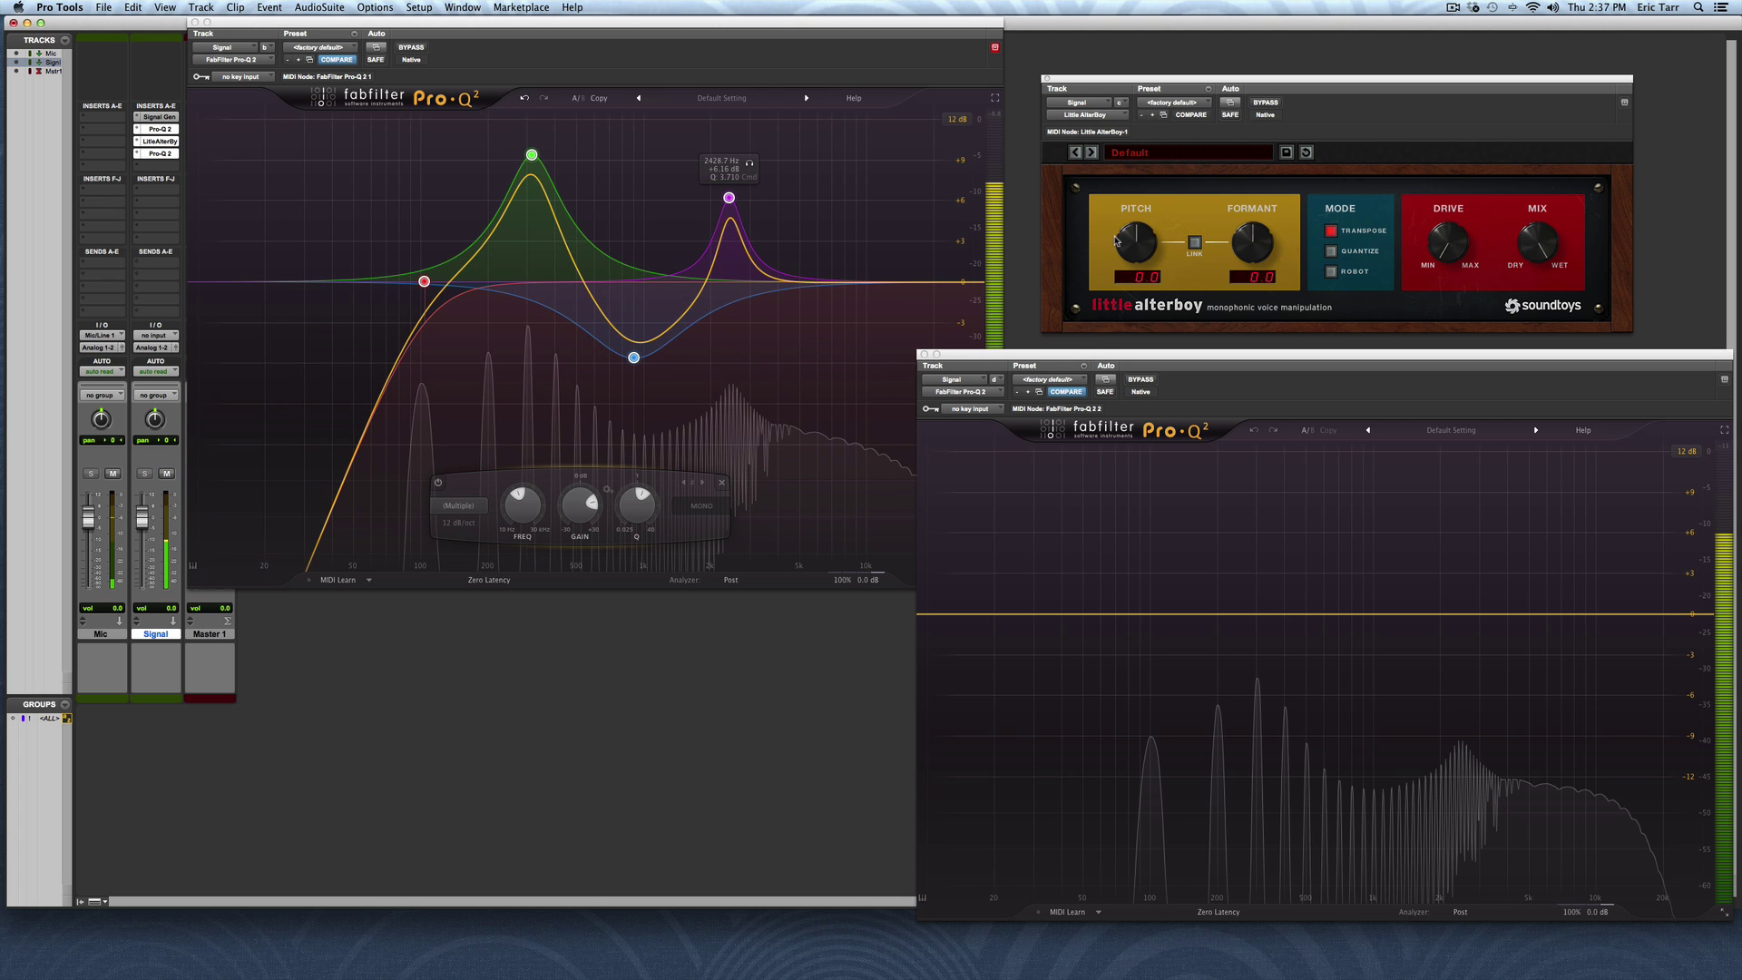
drag(1118, 238, 1126, 335)
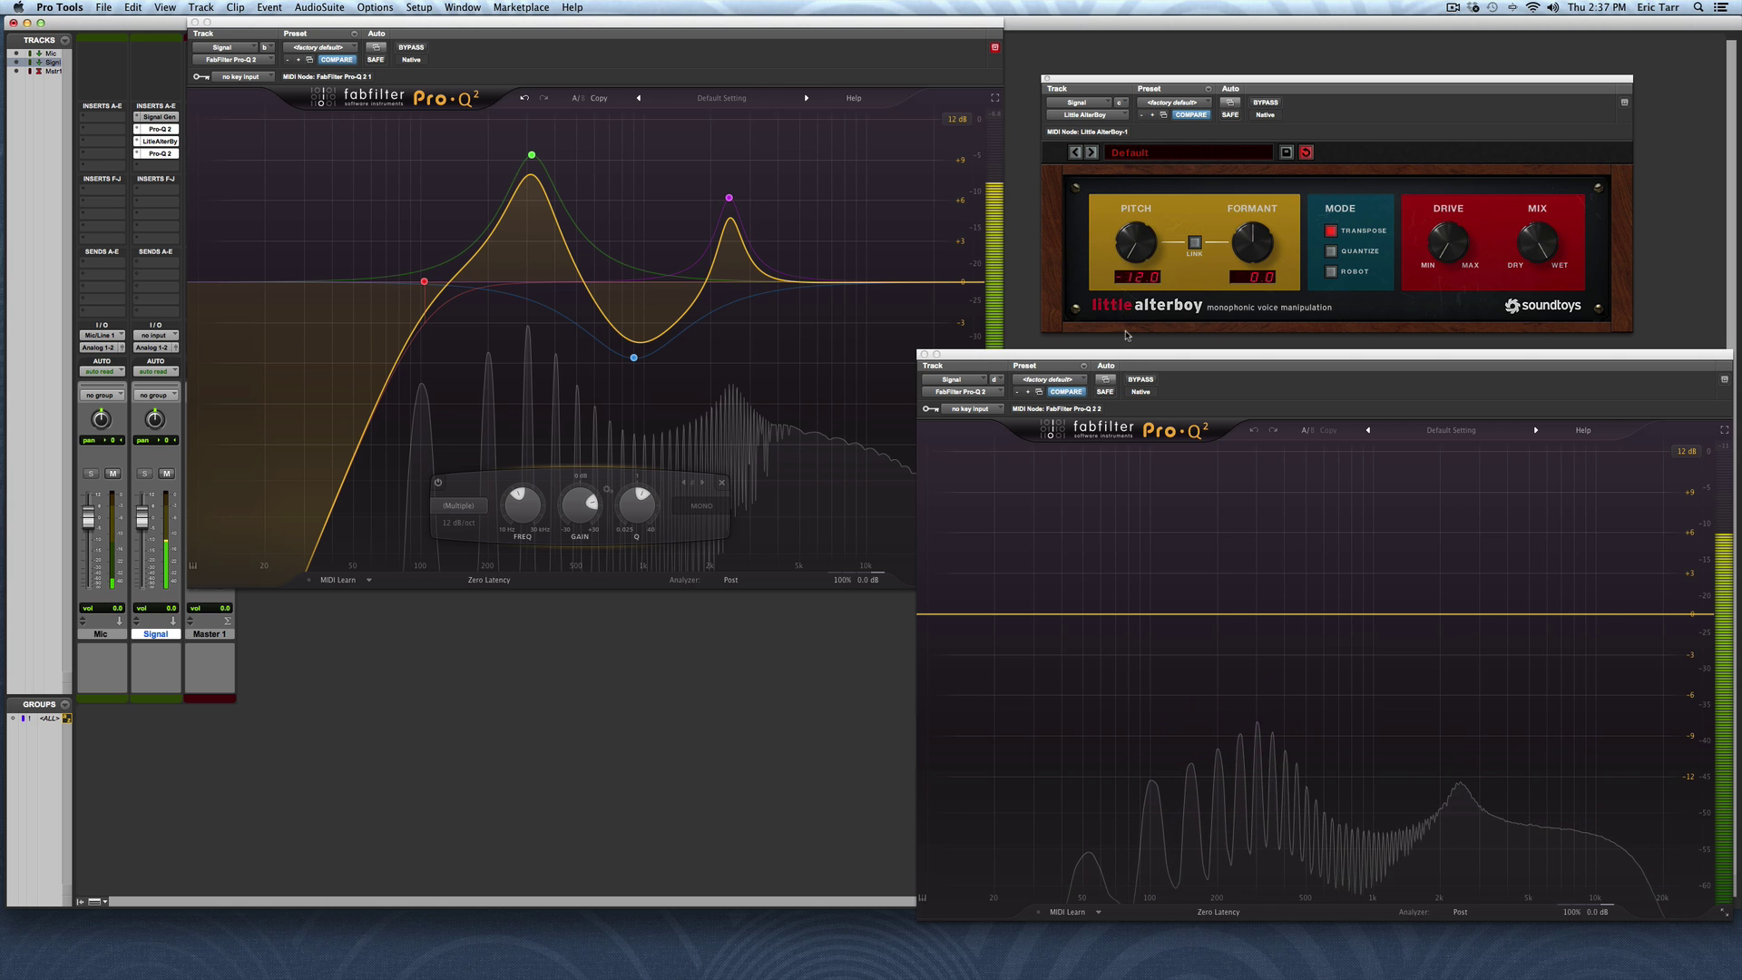
alt+click(1135, 256)
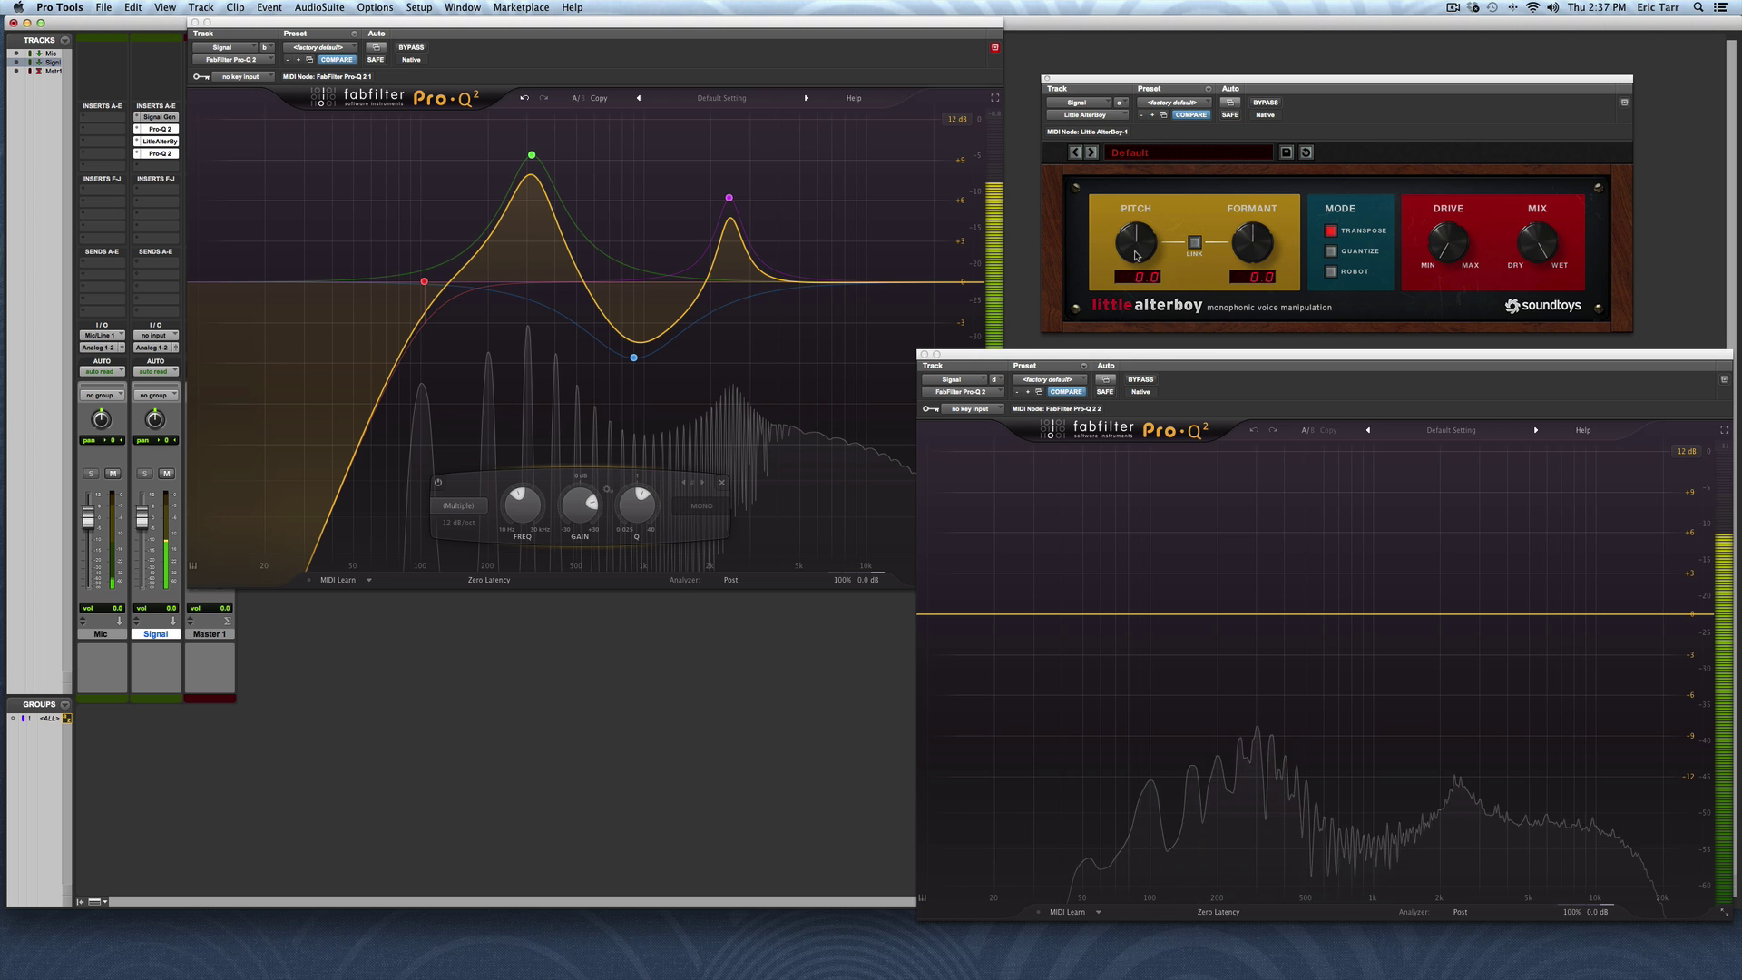
click(167, 474)
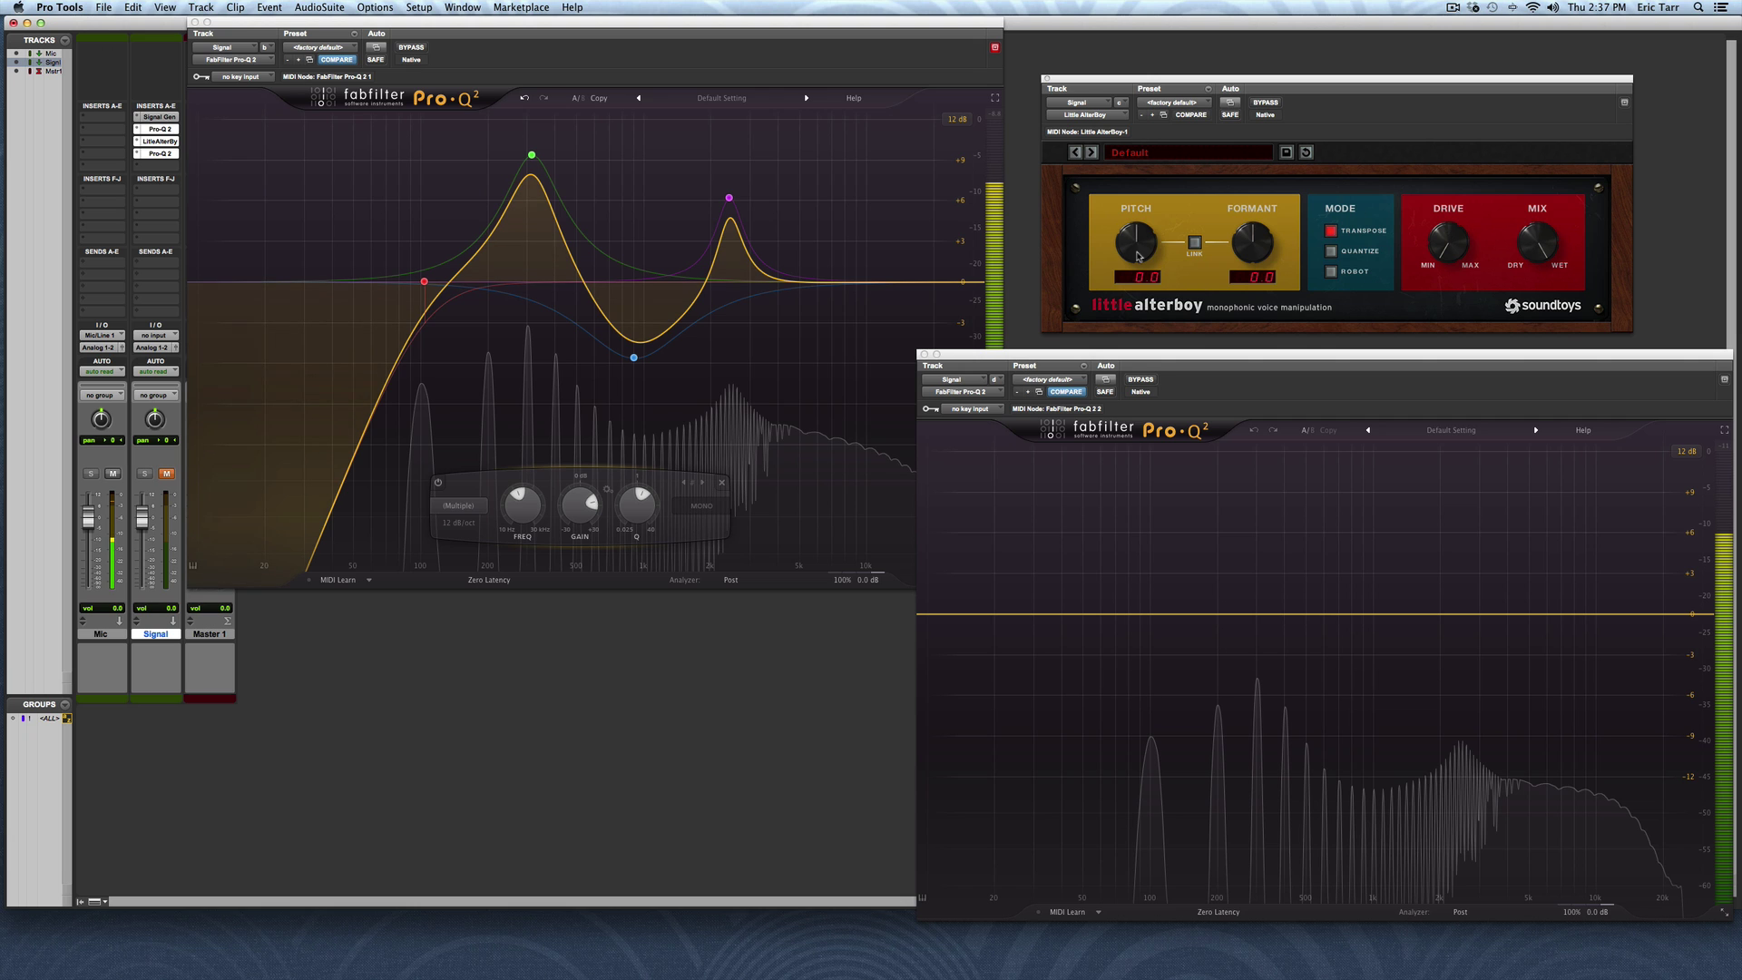
drag(1137, 254, 1157, 160)
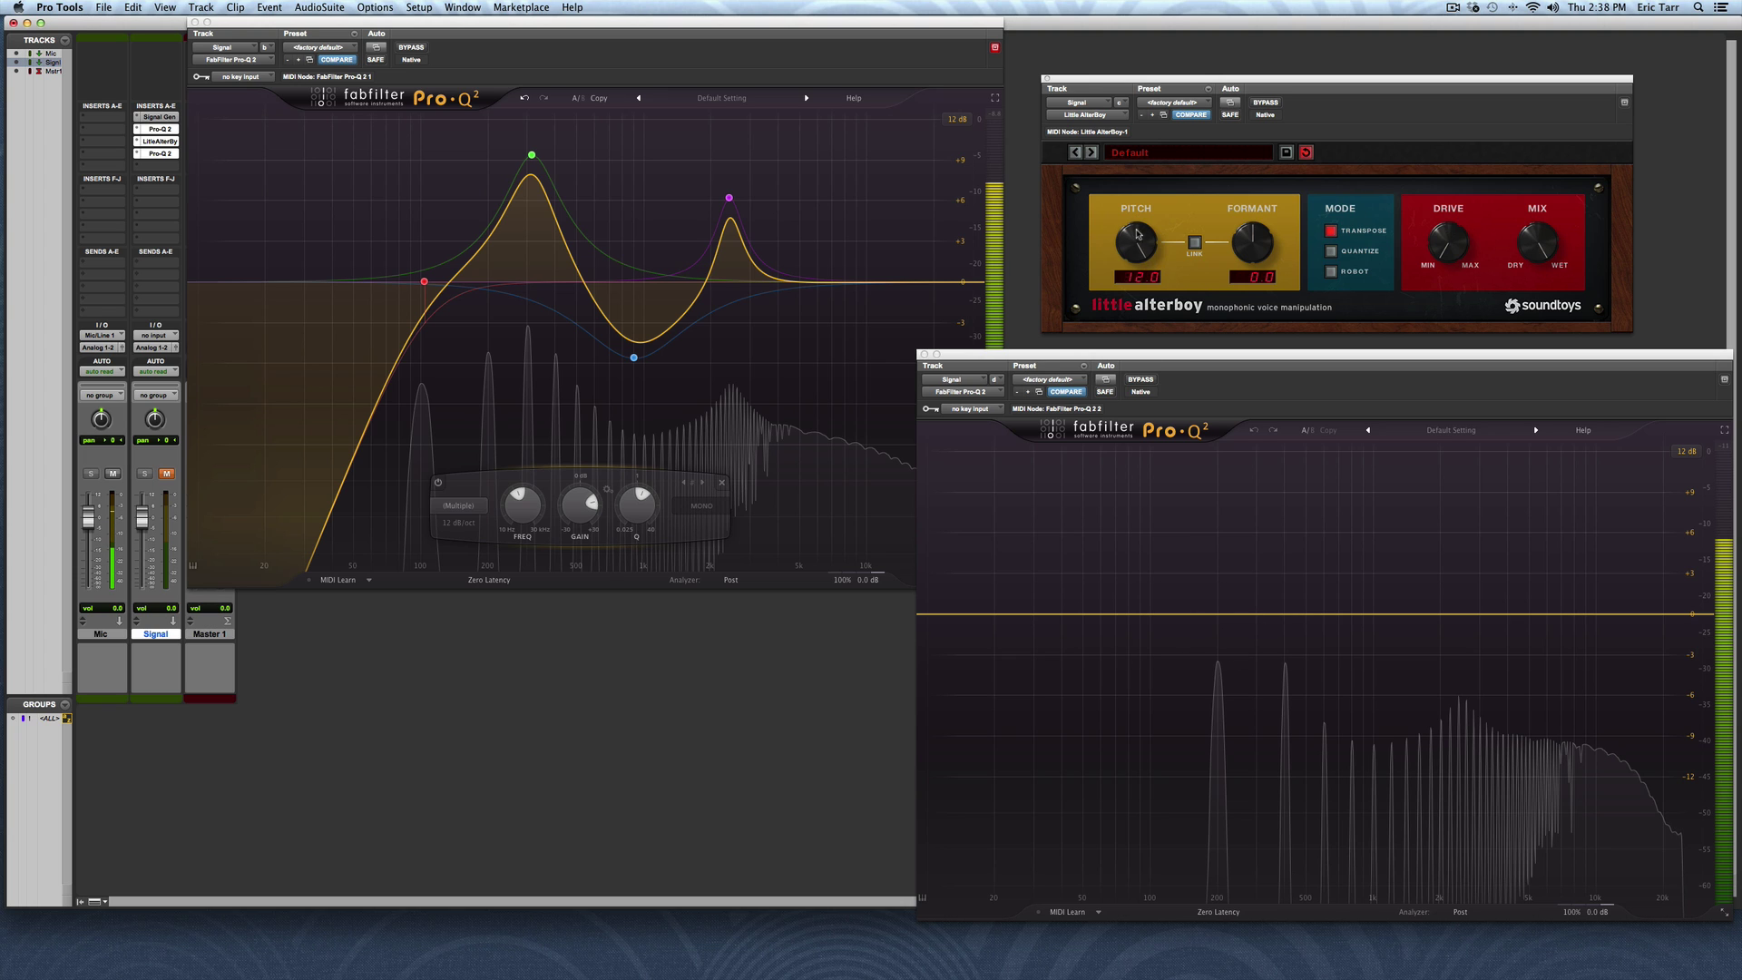
drag(1141, 243, 1128, 434)
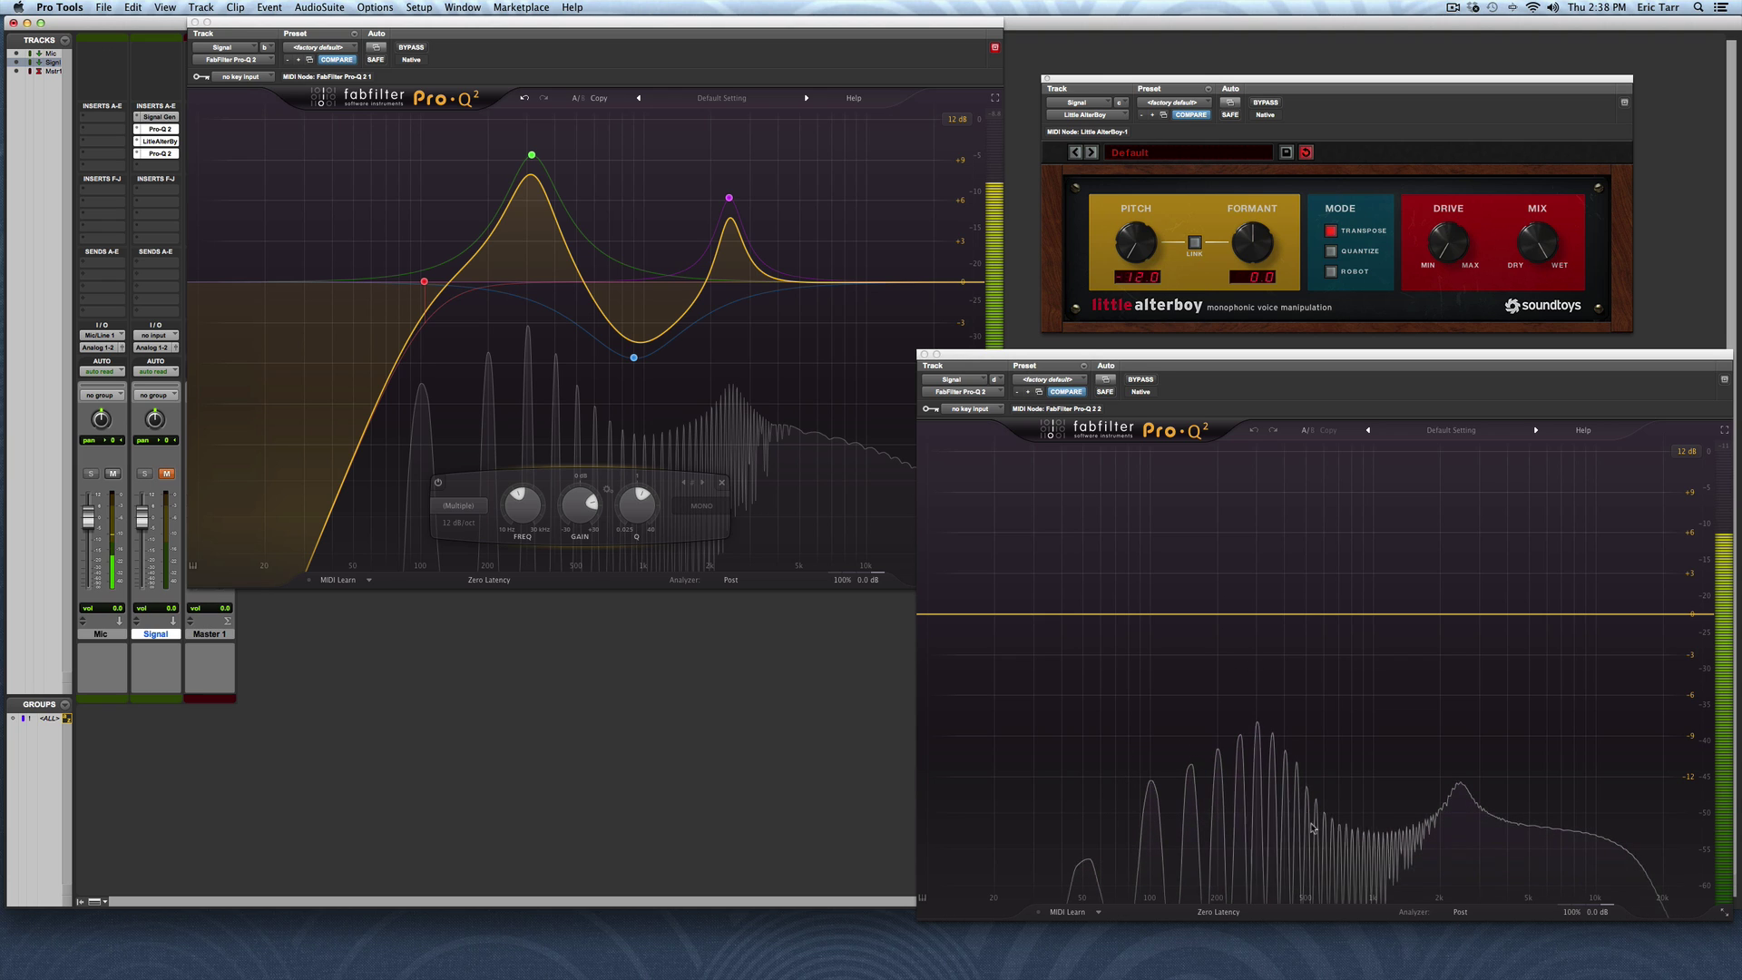
- Reset Little AlterBoy's pitch from -12.0 back to 0.0
alt+click(1143, 252)
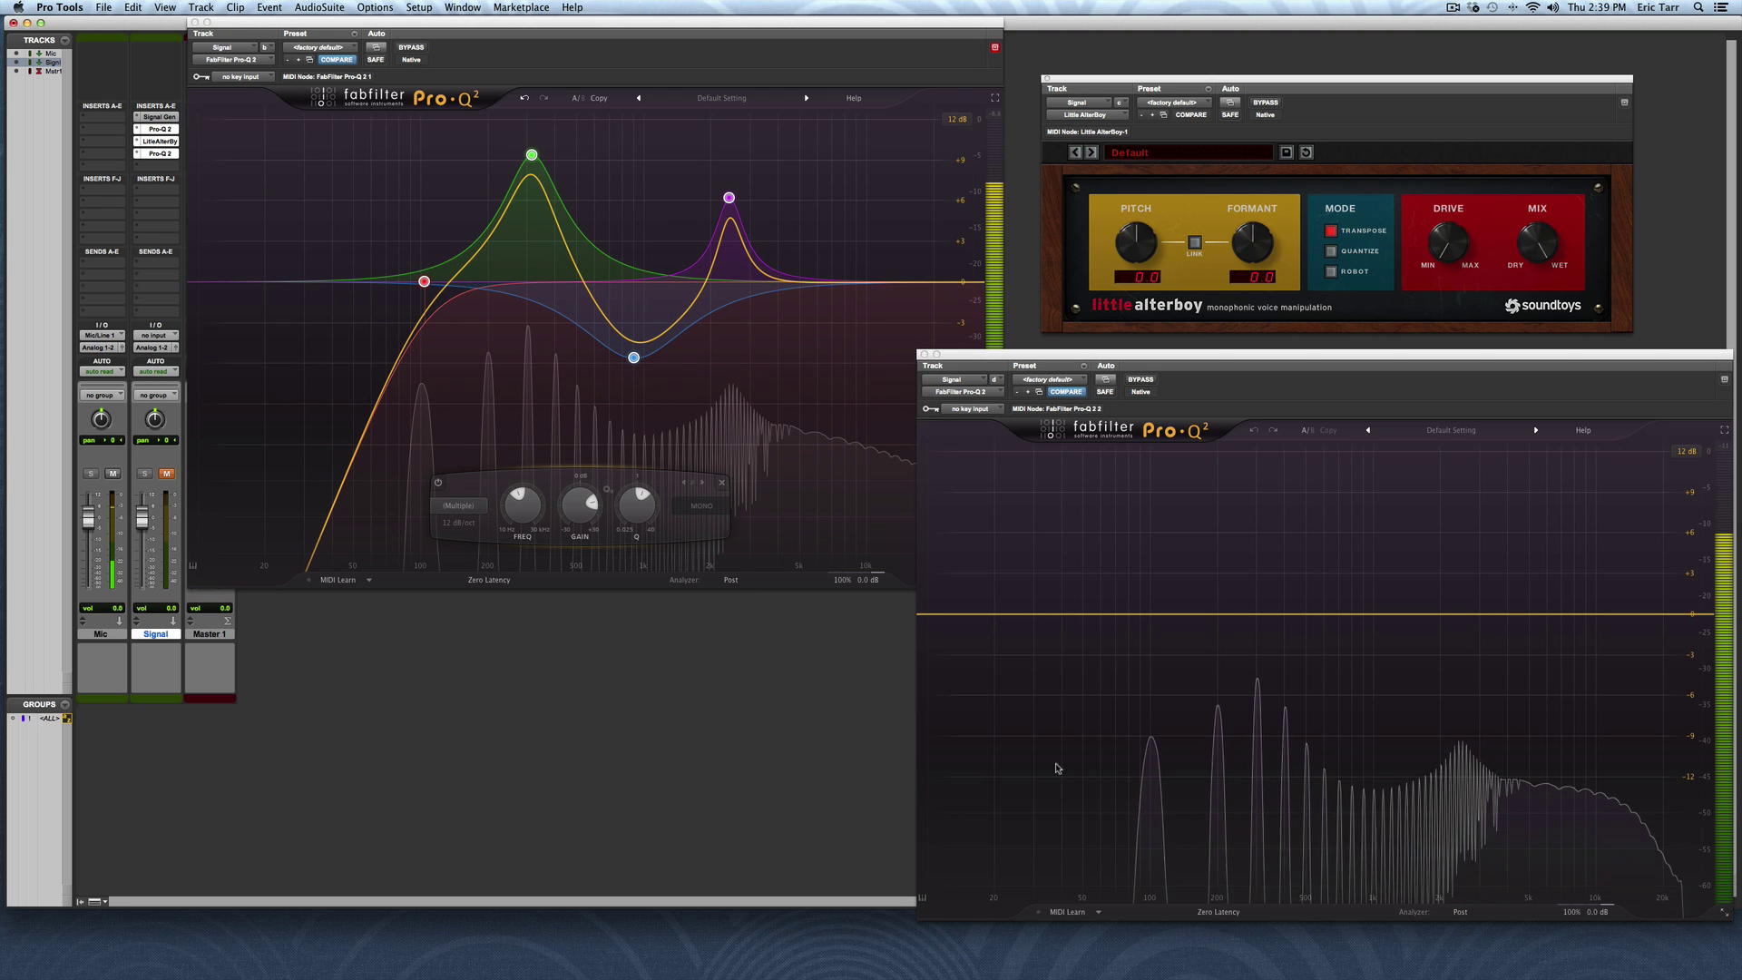
click(165, 474)
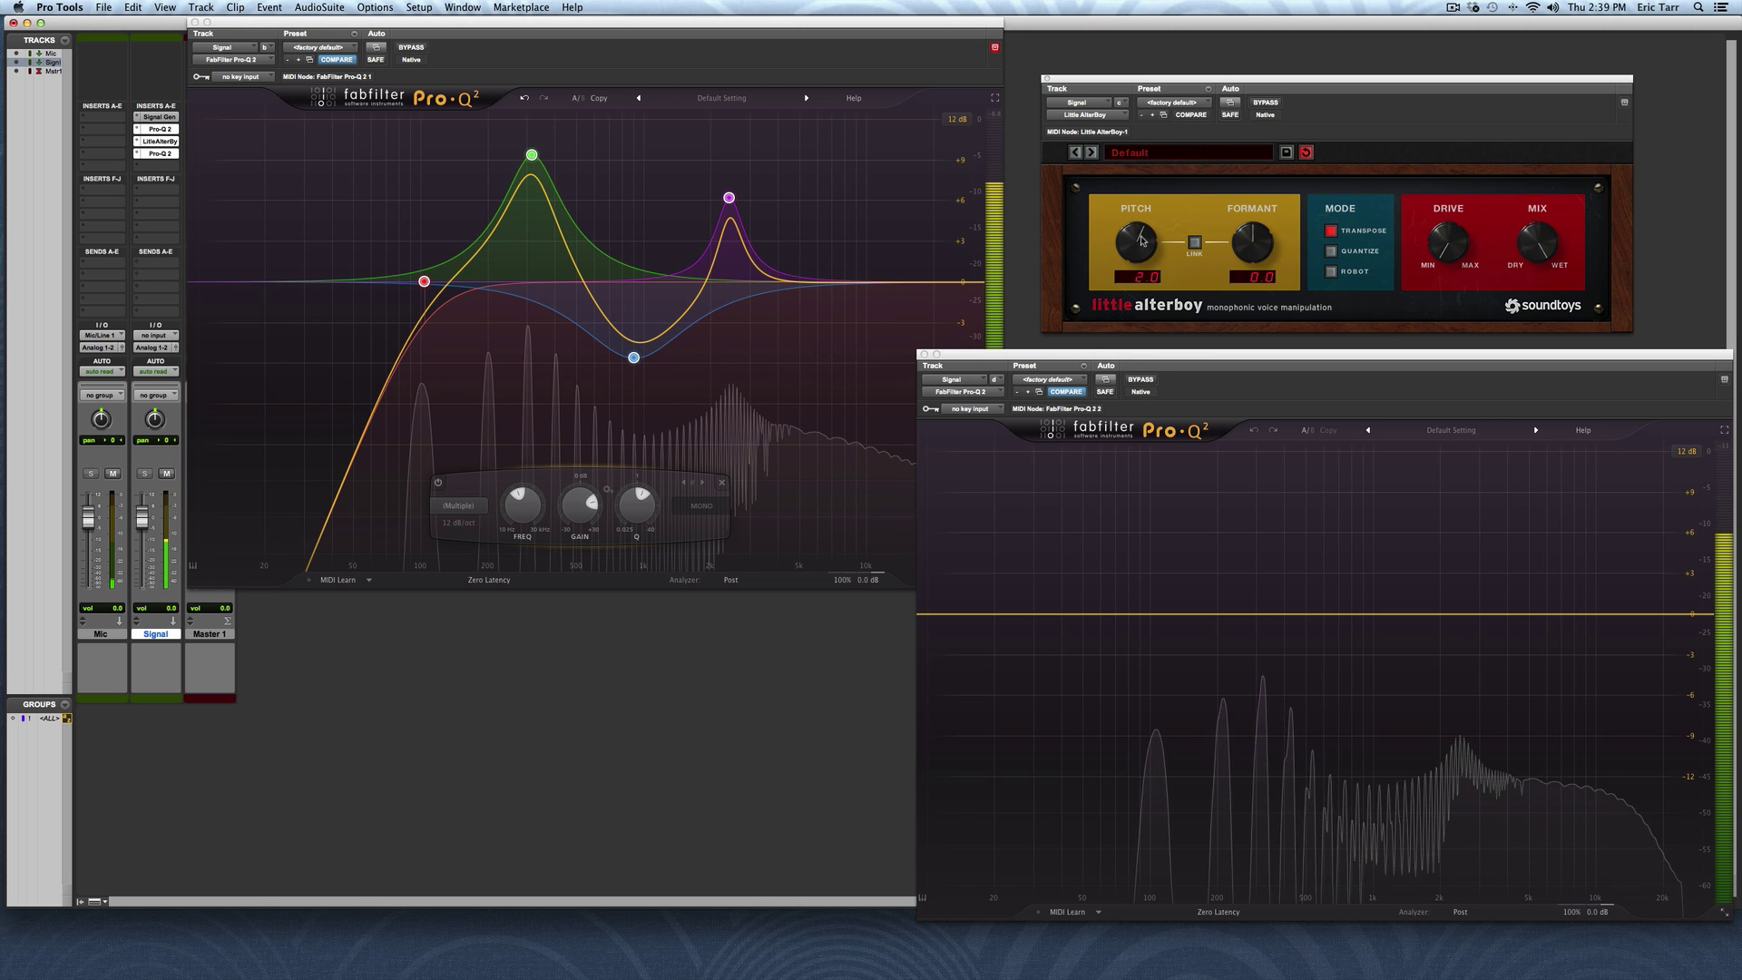
drag(1142, 246, 1135, 300)
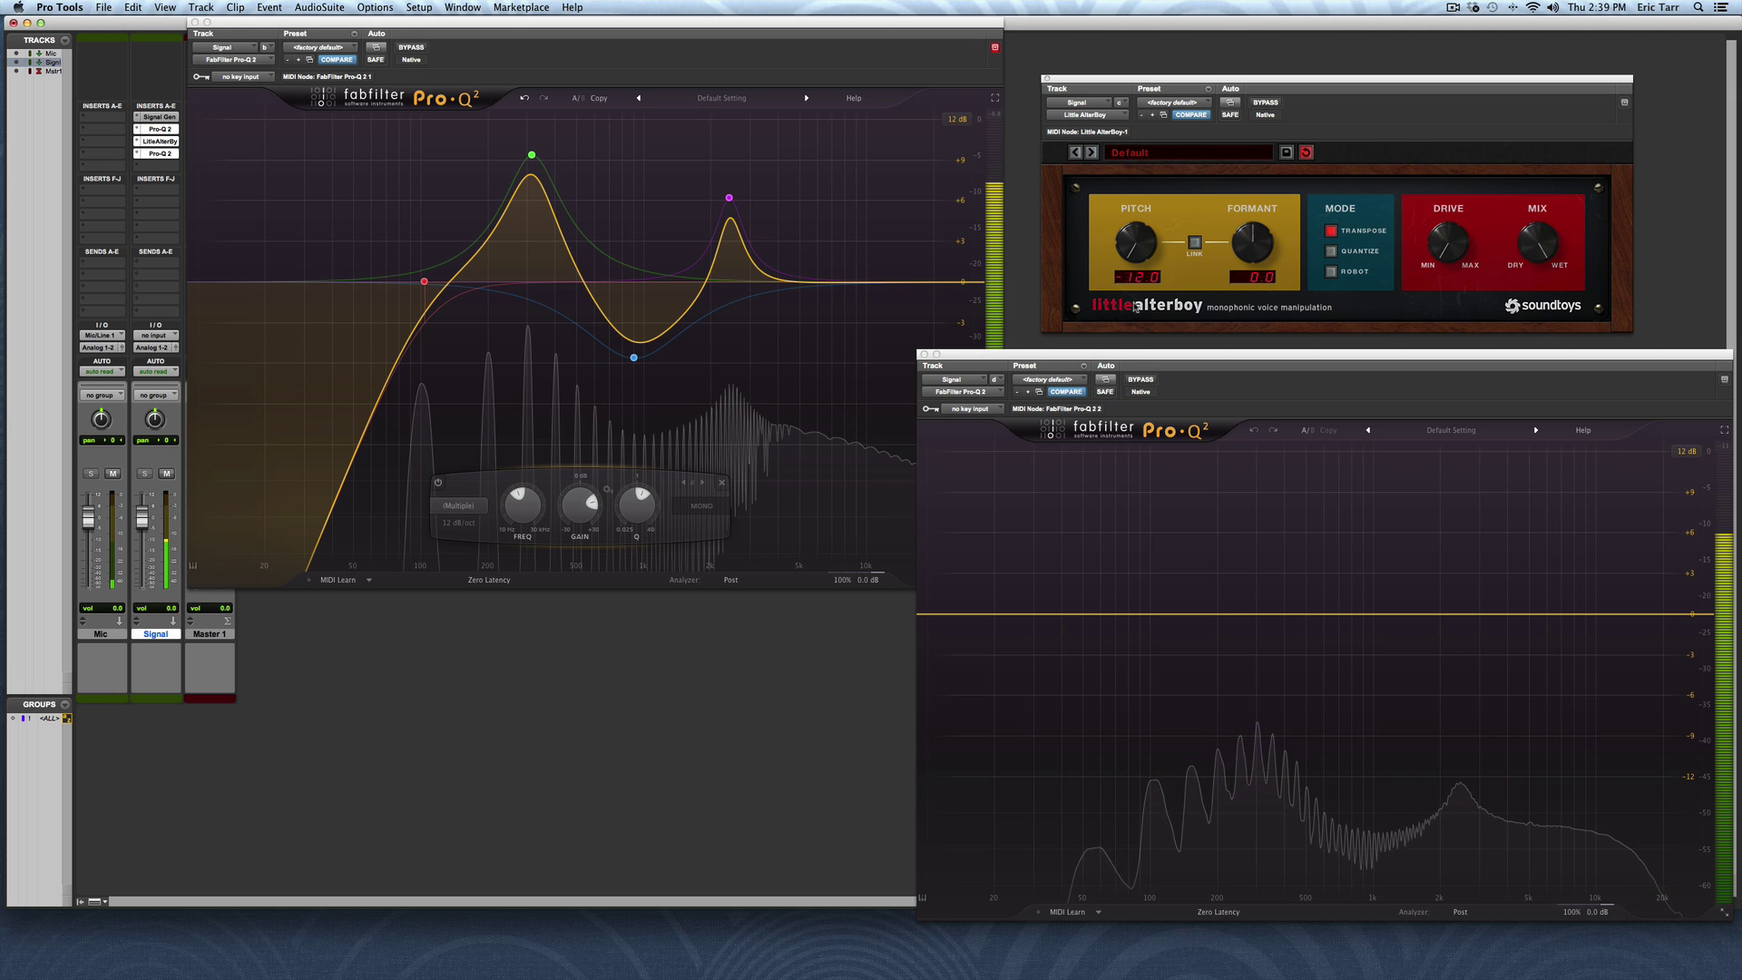
click(166, 473)
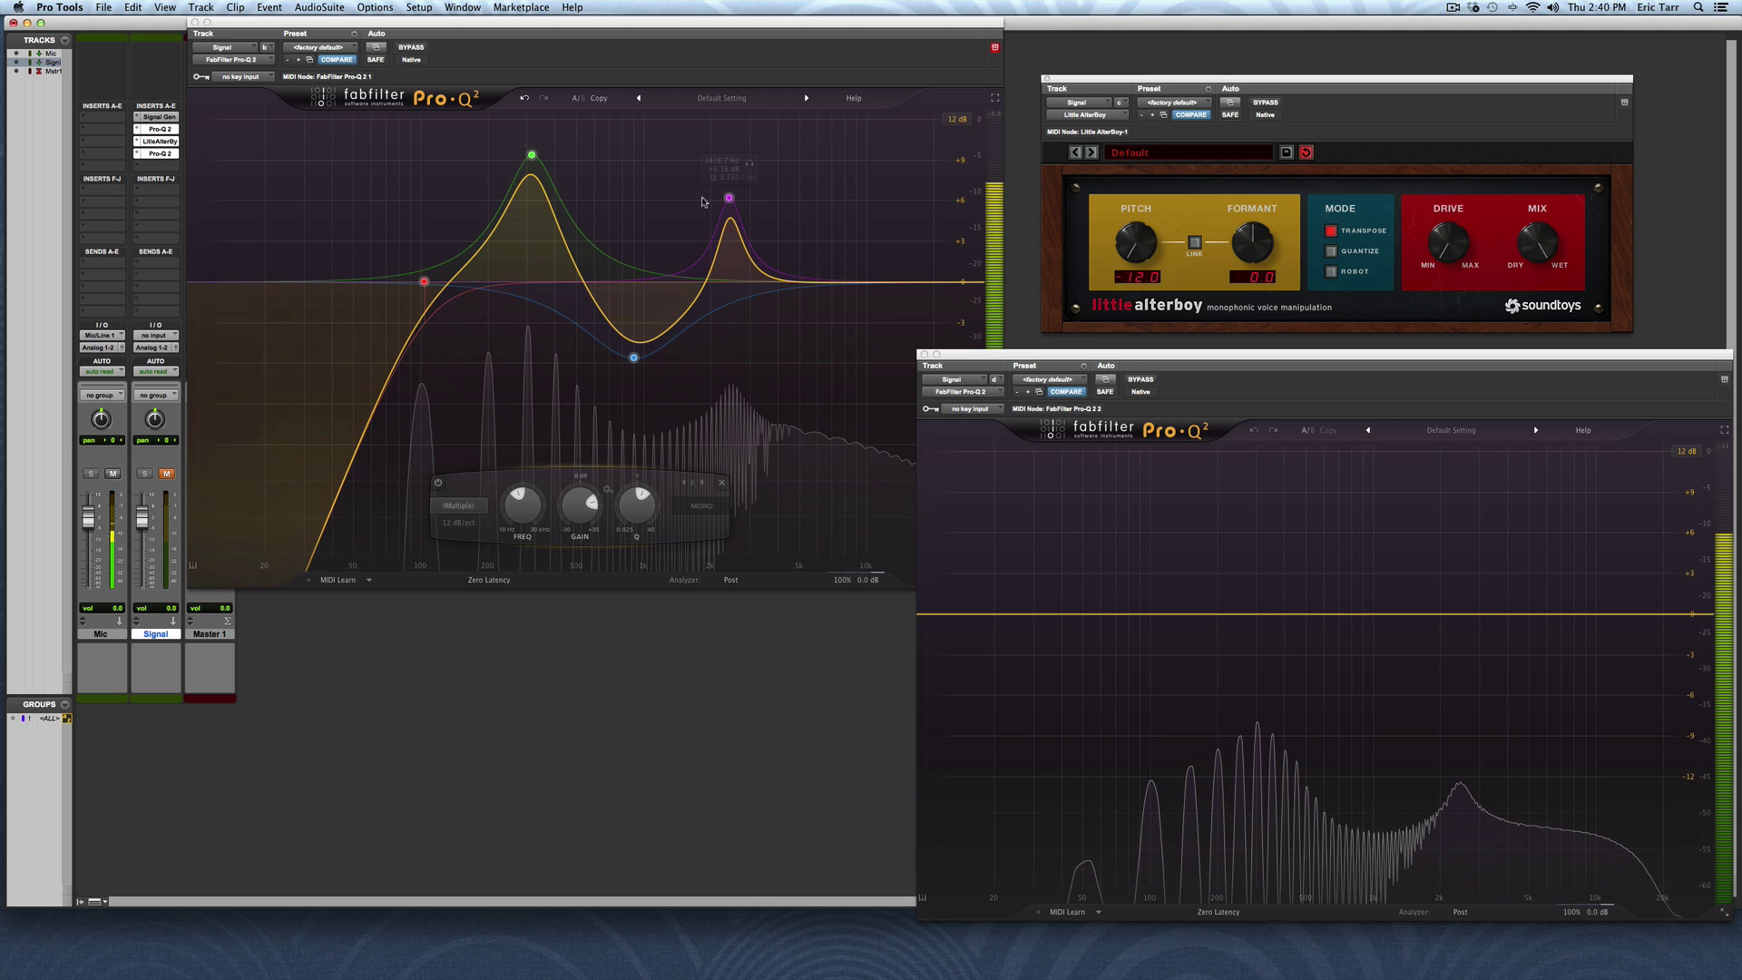
mouse_move(534, 158)
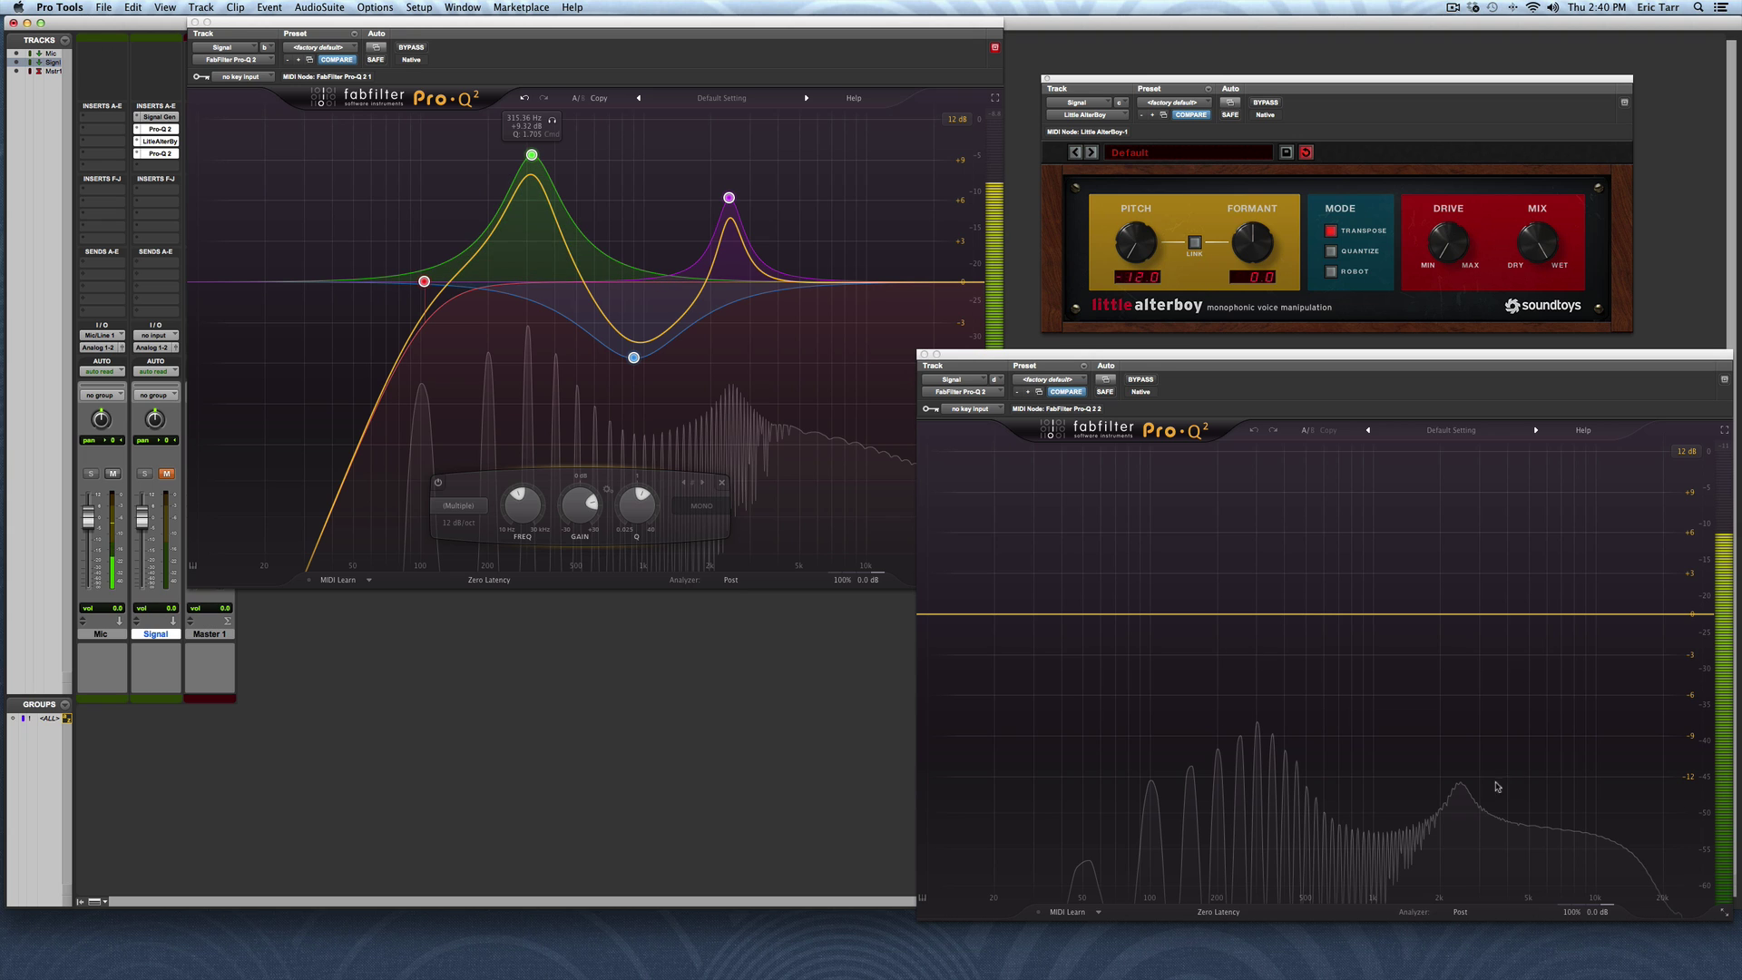
mouse_move(1459, 786)
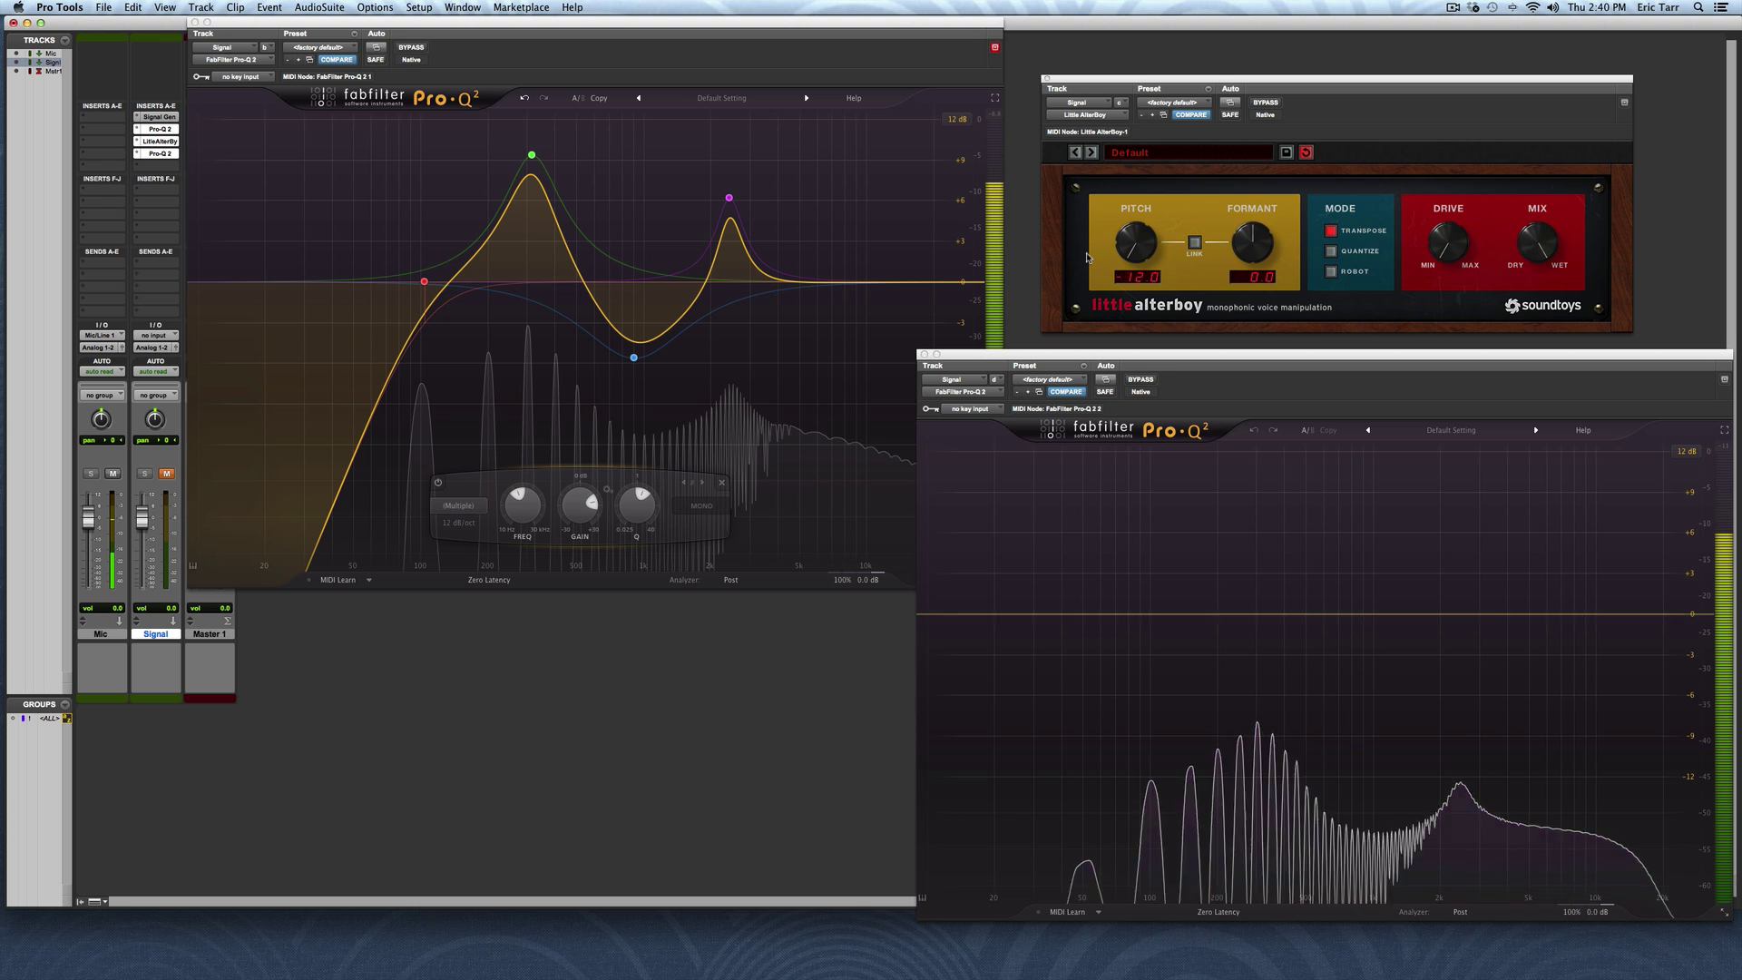
drag(1145, 257, 1185, 136)
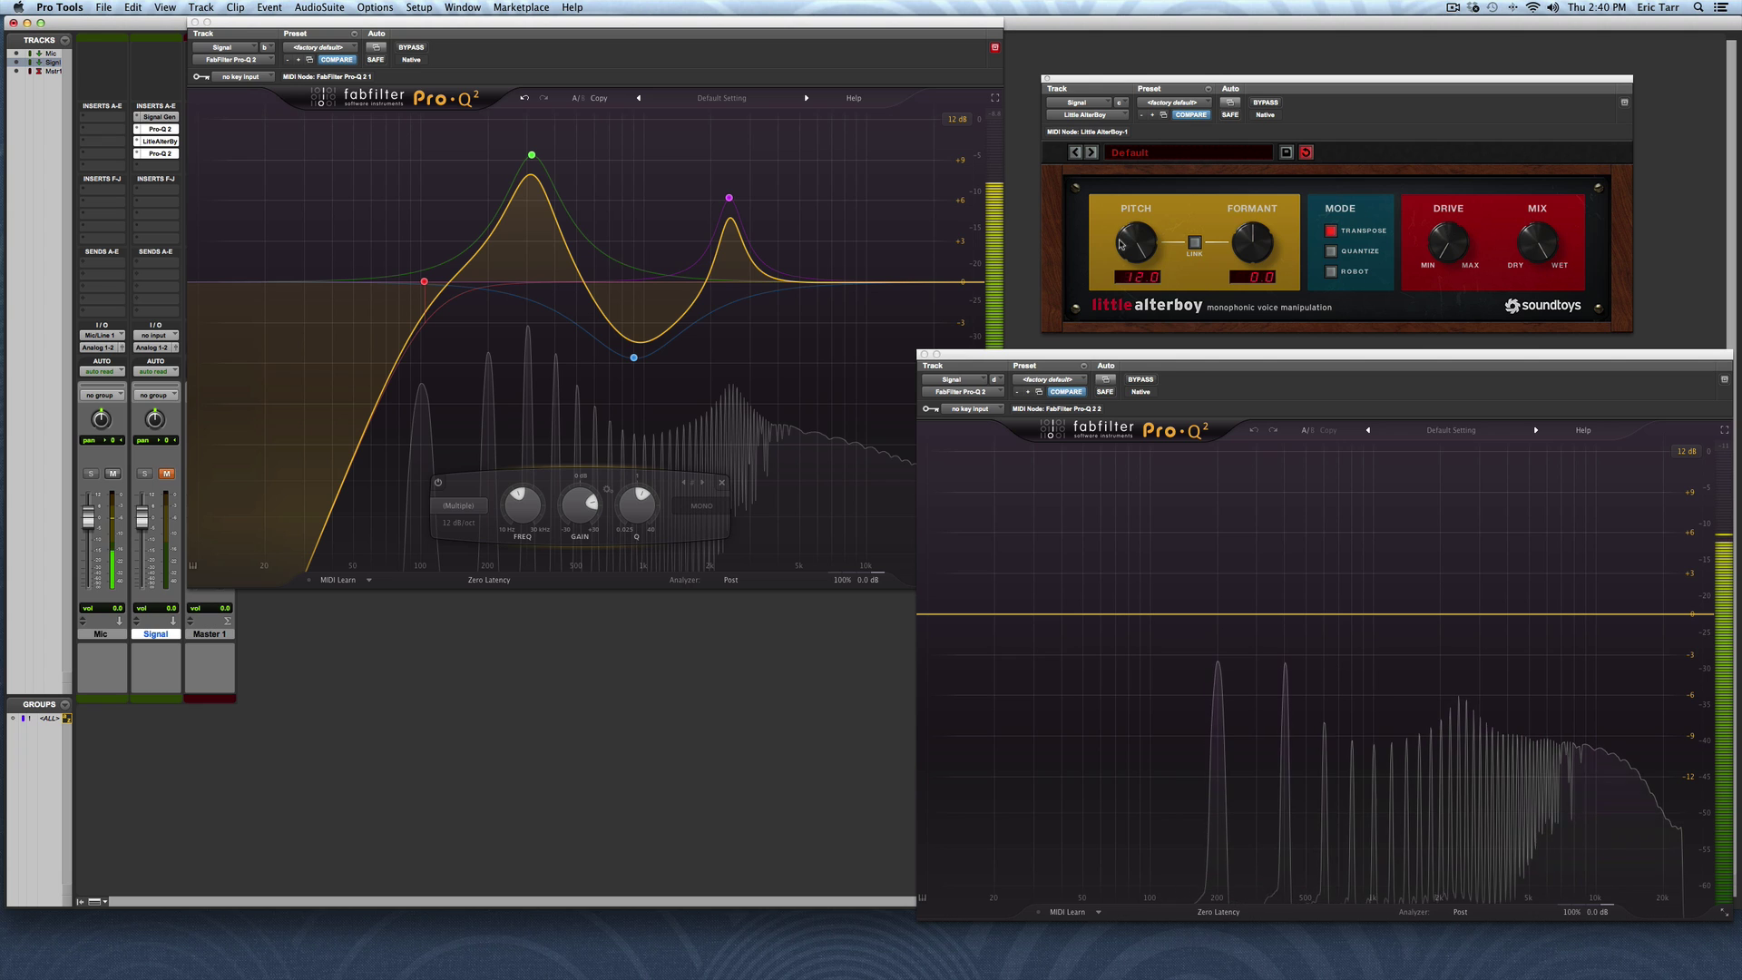
alt+click(1143, 253)
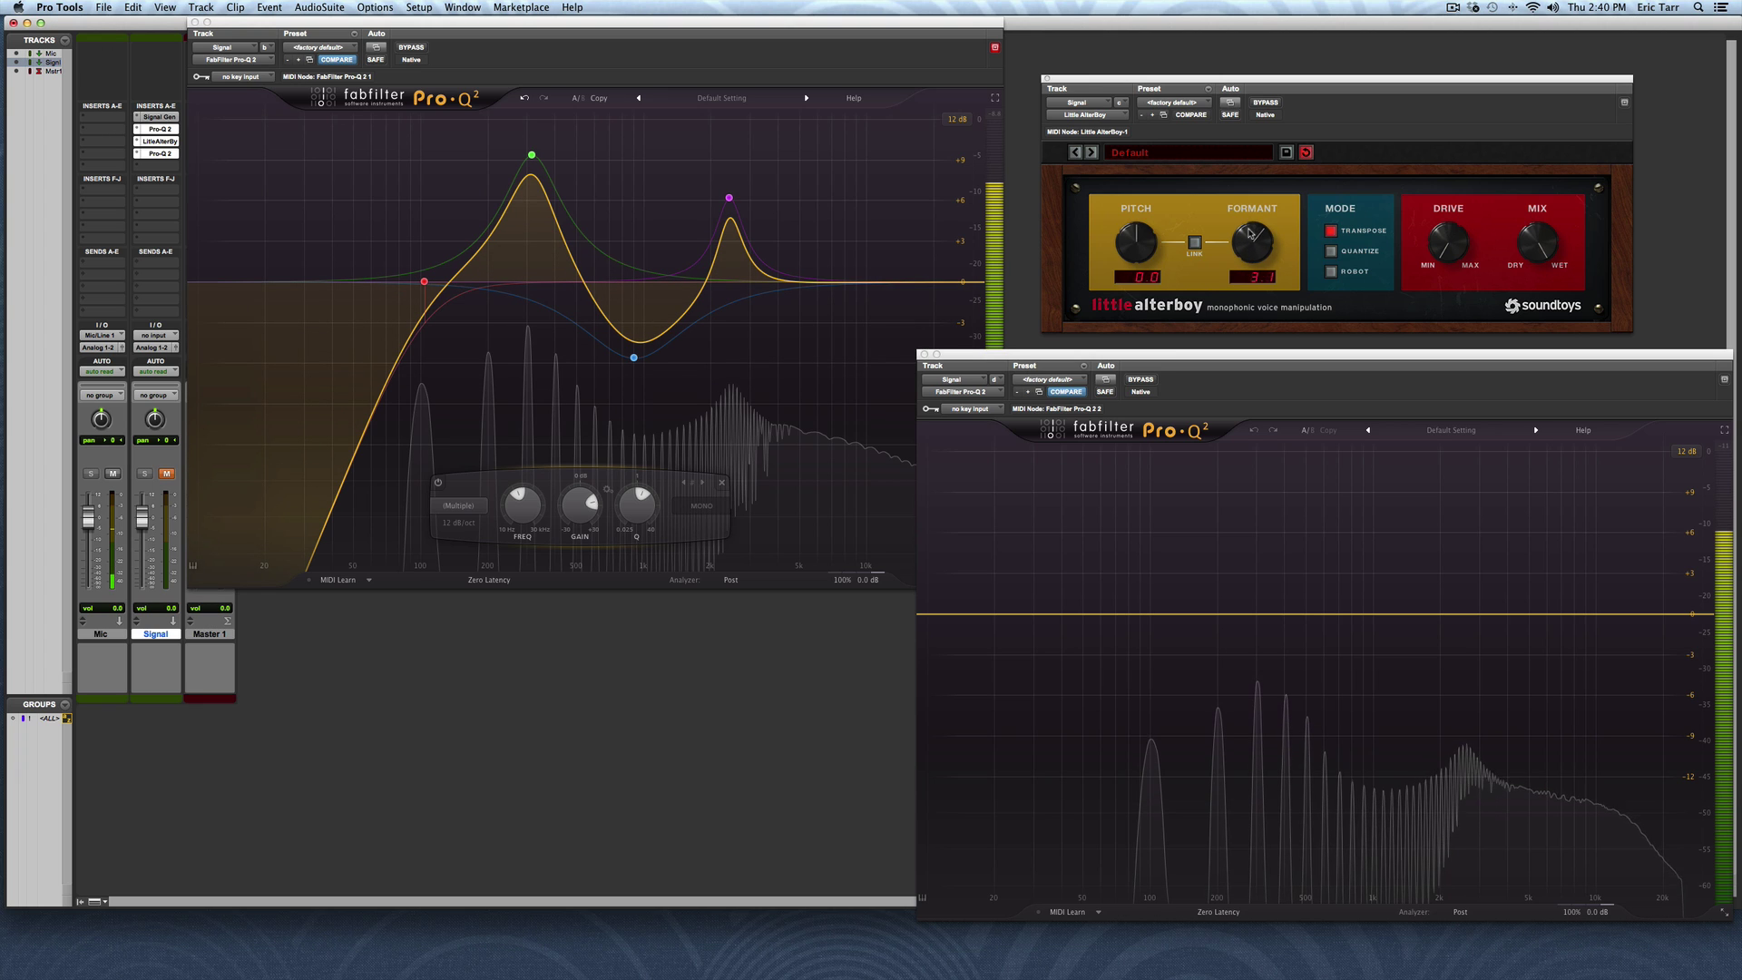
drag(1247, 243, 1259, 209)
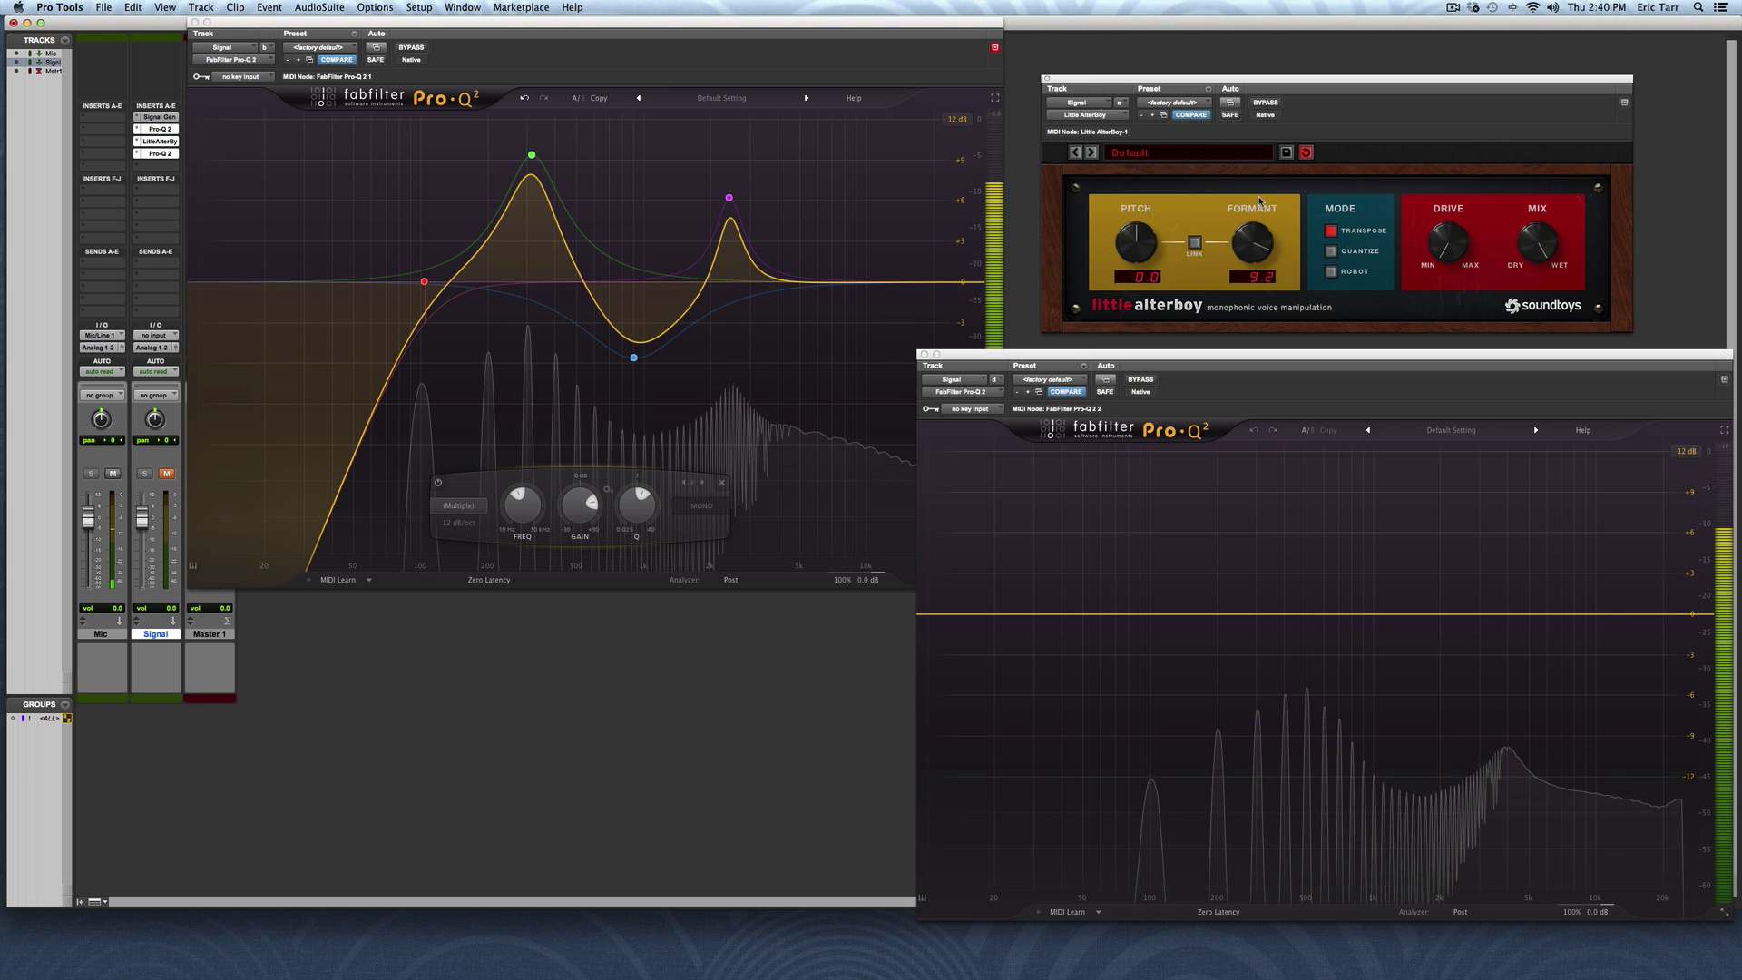
drag(1258, 209, 1268, 158)
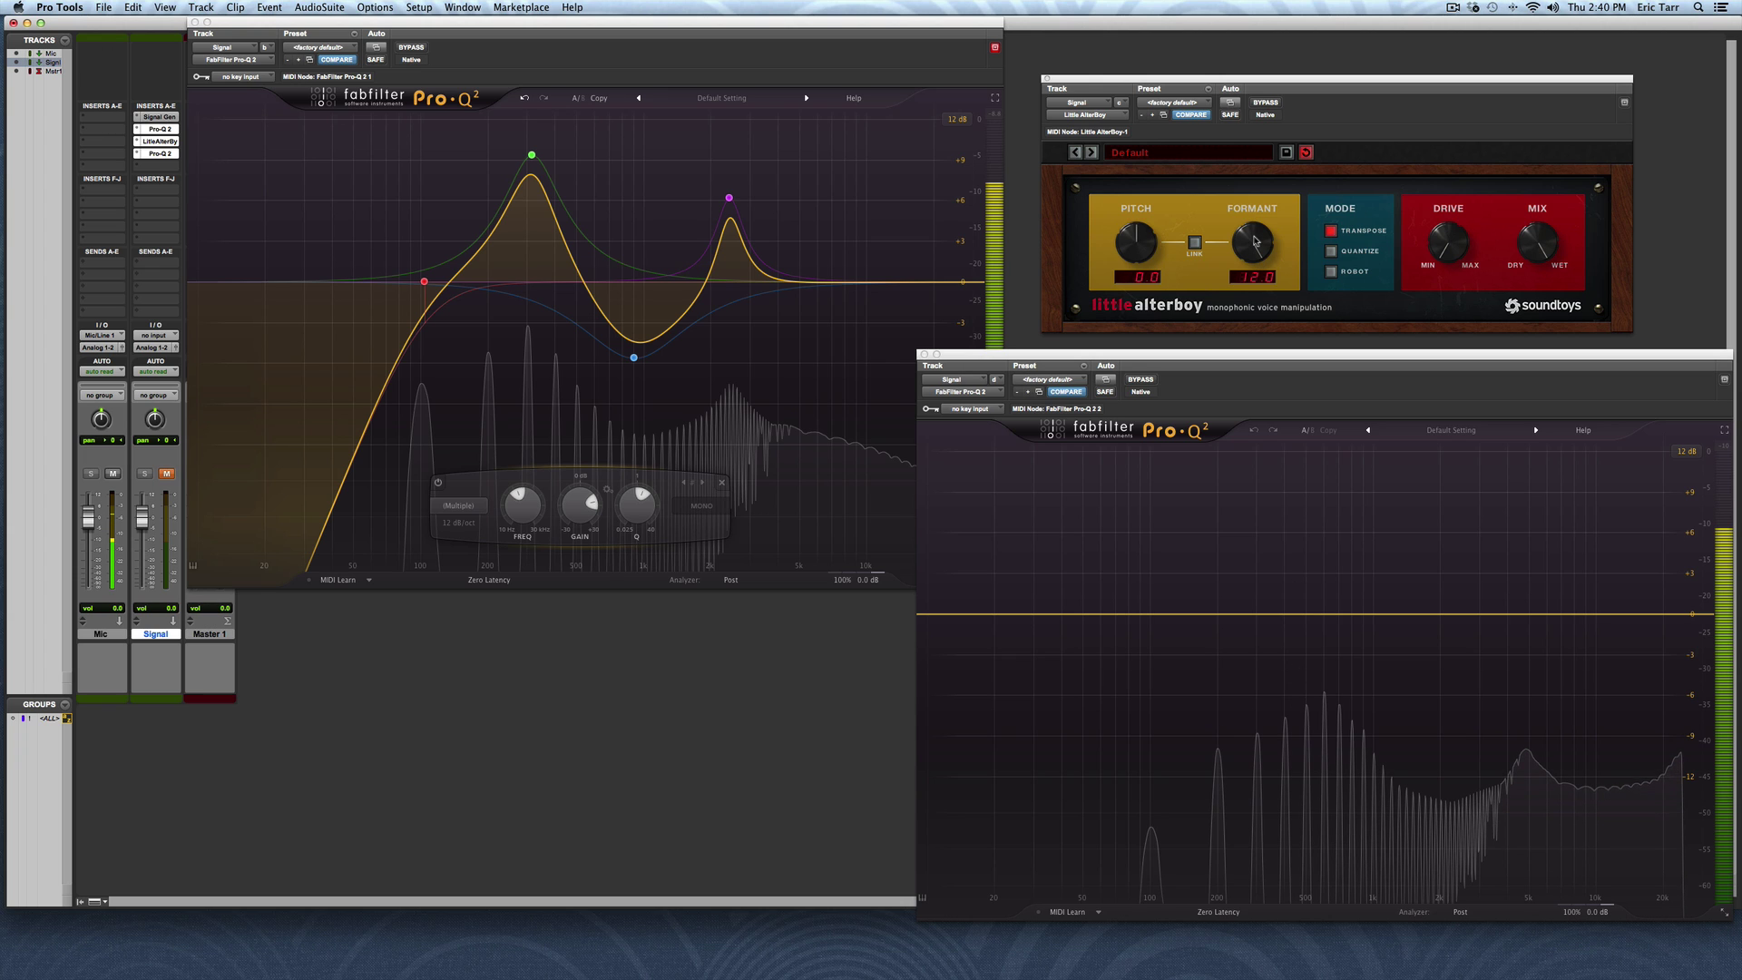
drag(1256, 241, 1232, 373)
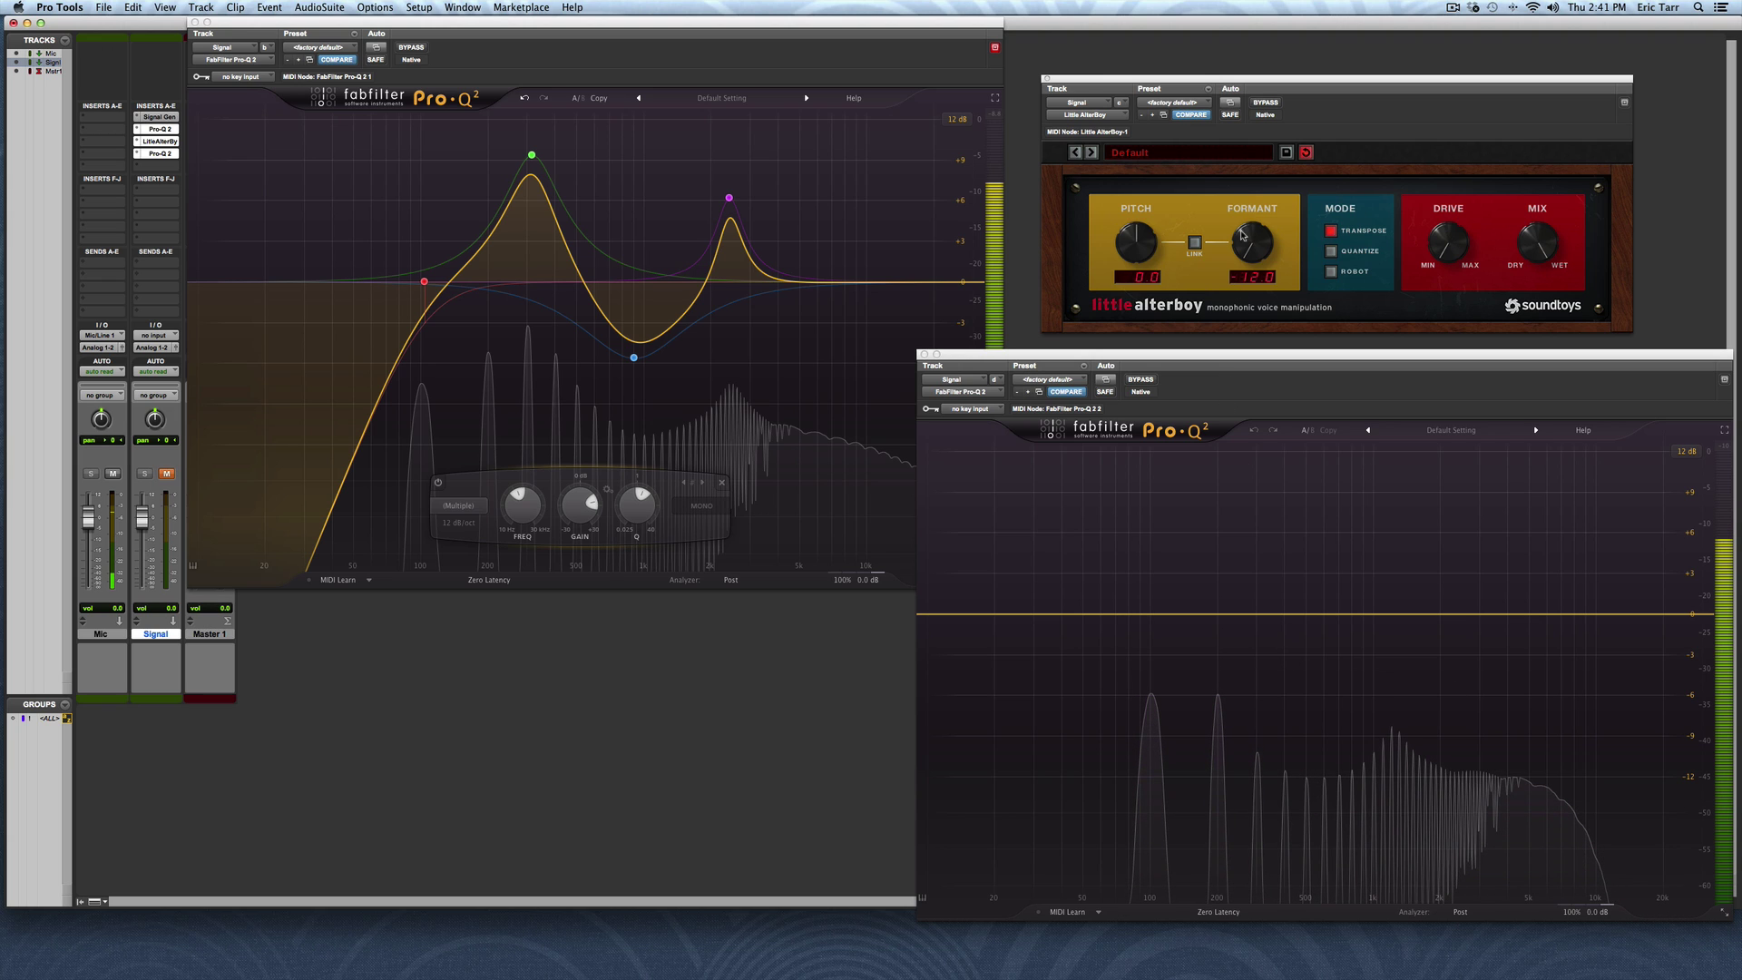
drag(1252, 260, 1272, 264)
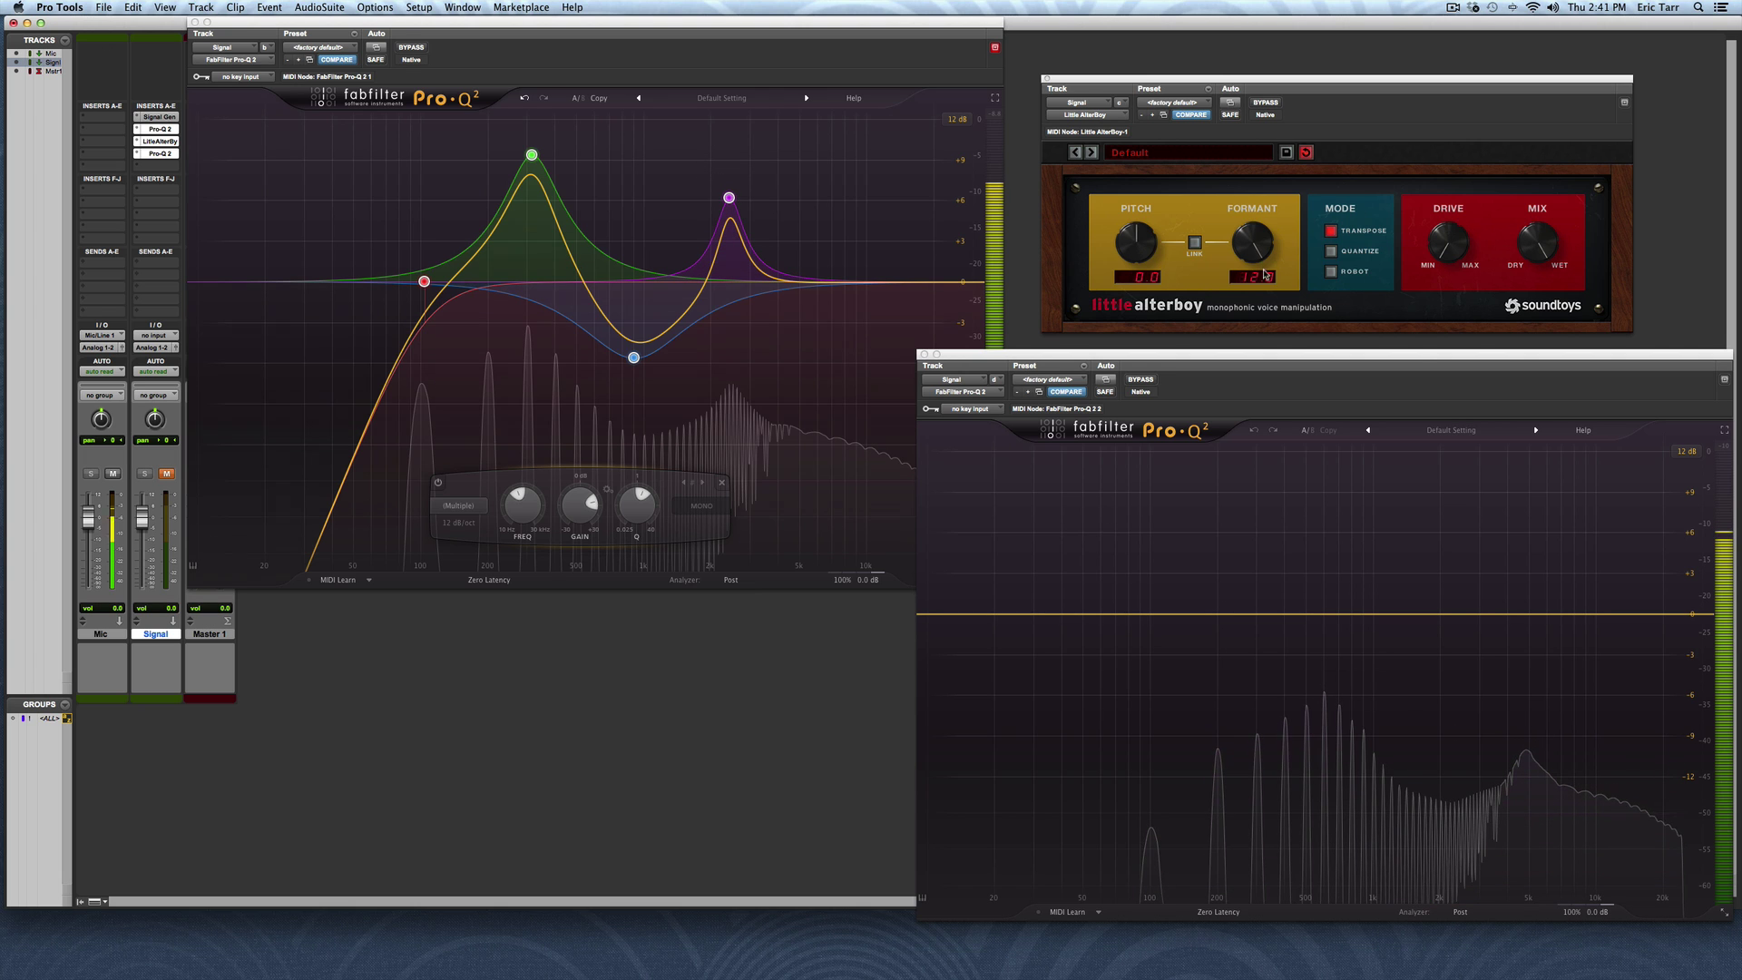
drag(1263, 269, 1272, 764)
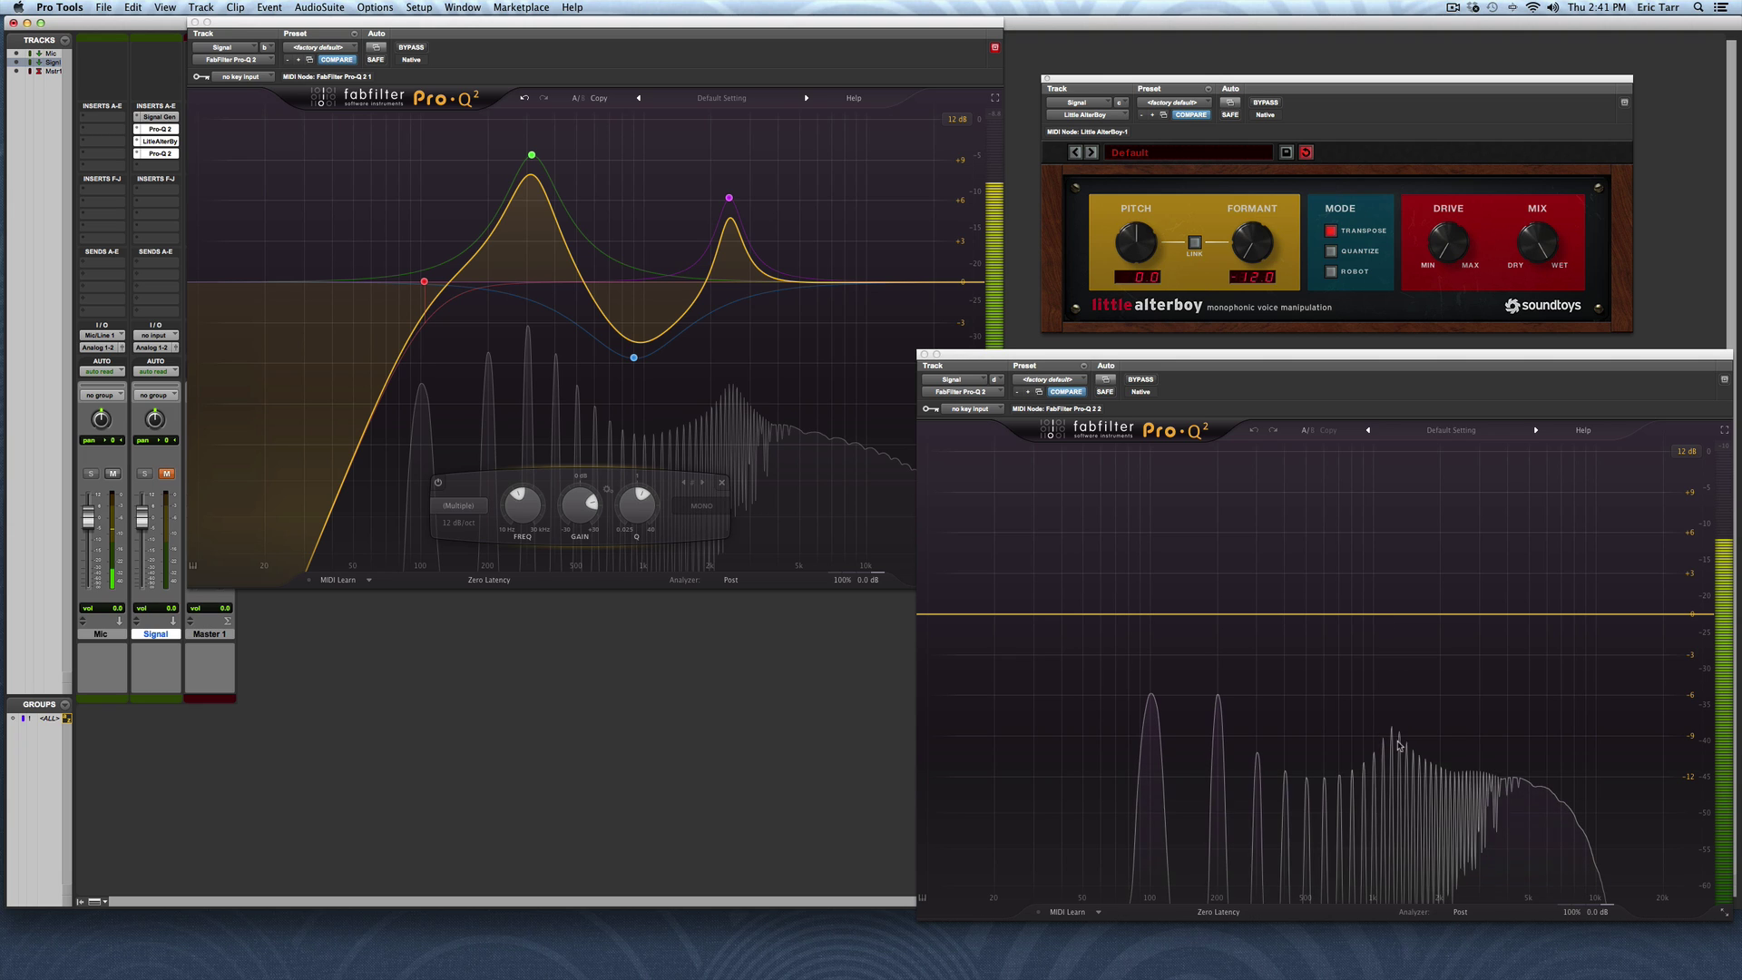
alt+click(1261, 253)
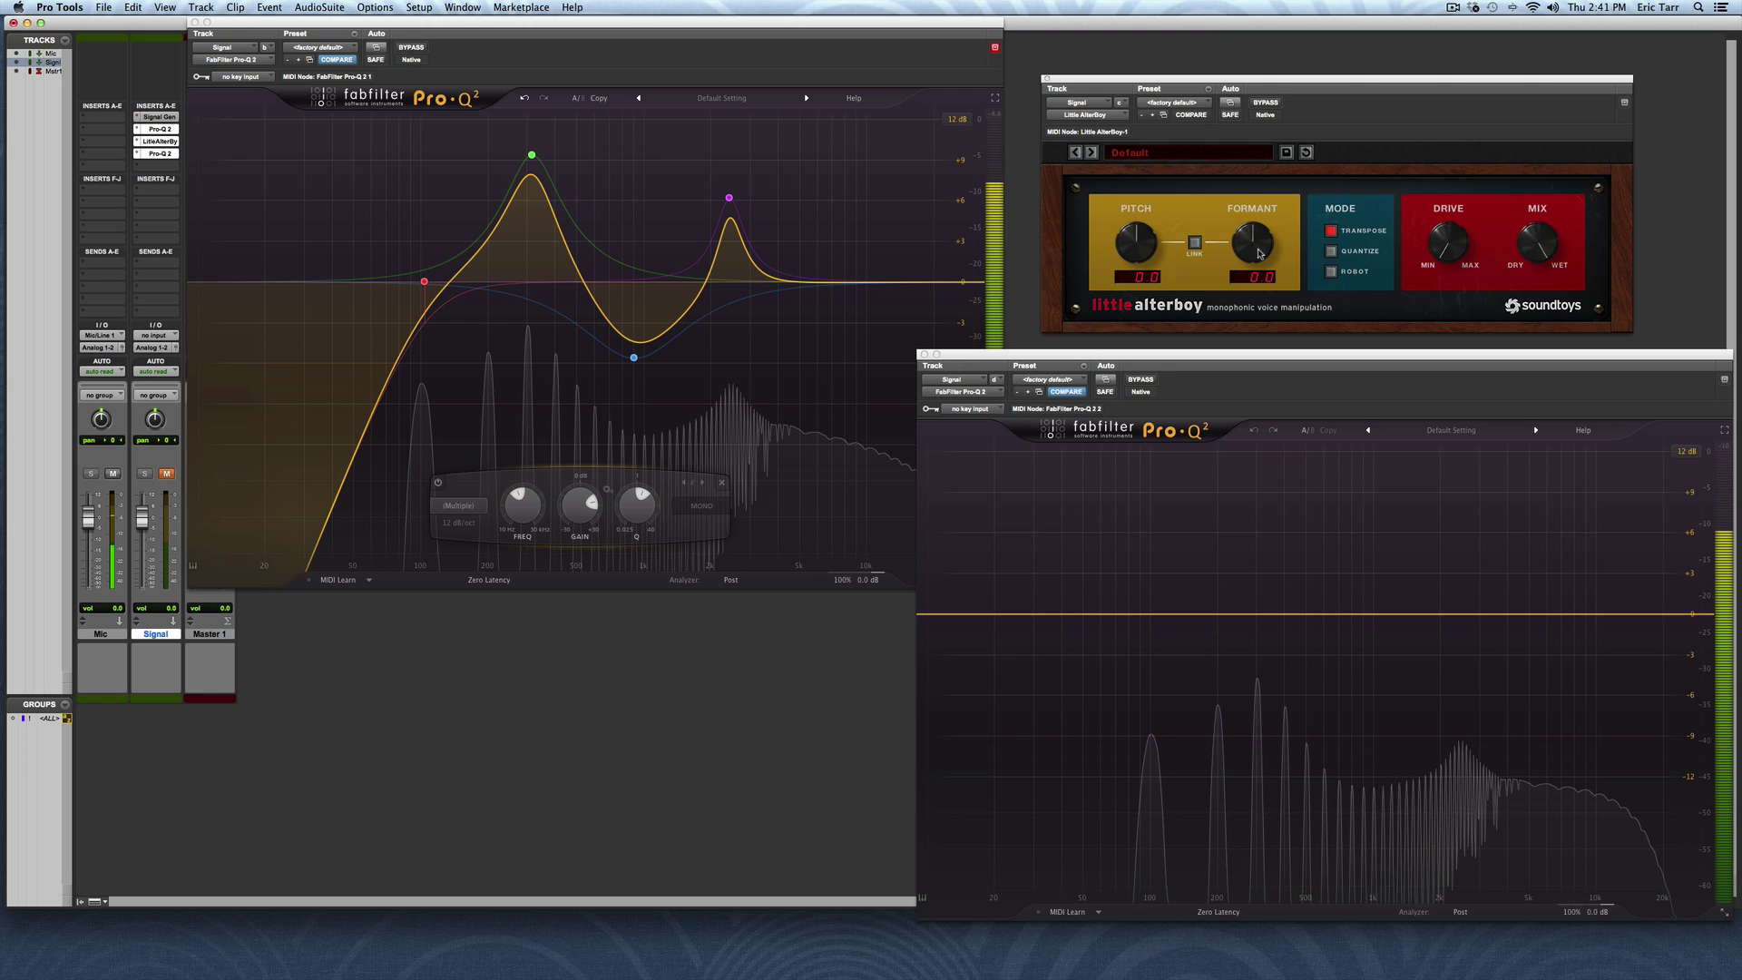
- Change Little AlterBoy's Mode from Transpose to Quantize, keeping pitch and formant at 0.0
mouse_move(1352, 787)
- Unmute Signal and compare Quantize against Transpose mode on the playing sawtooth
click(1331, 251)
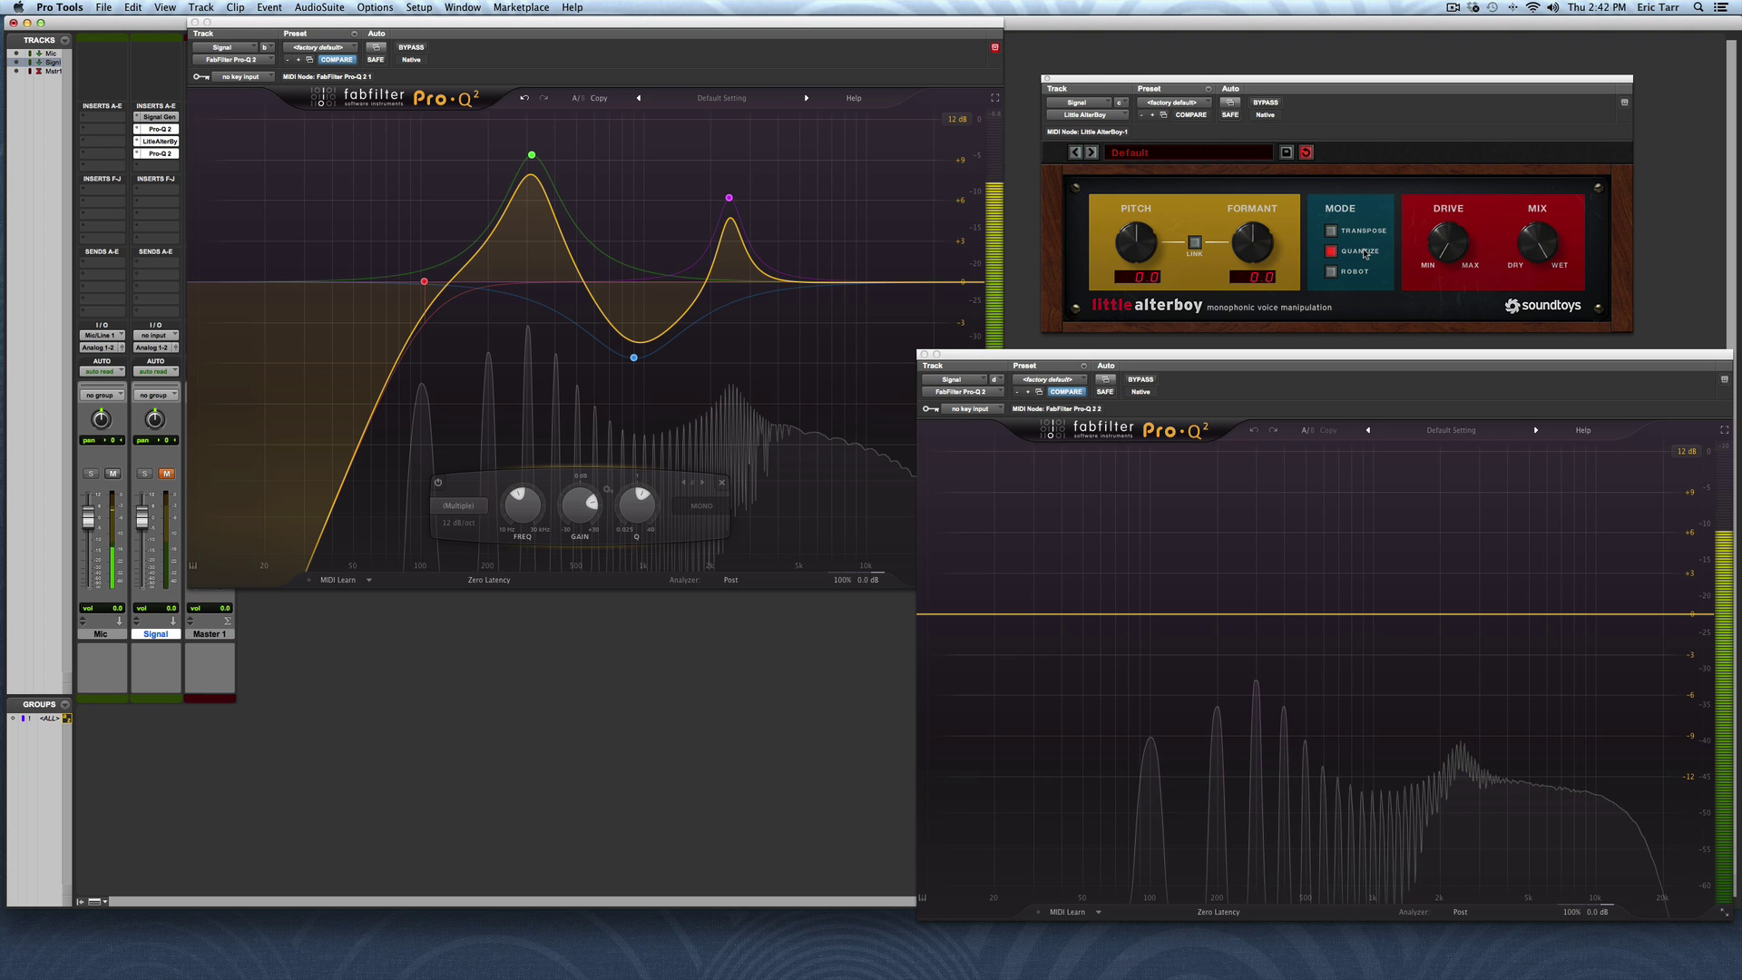
click(168, 474)
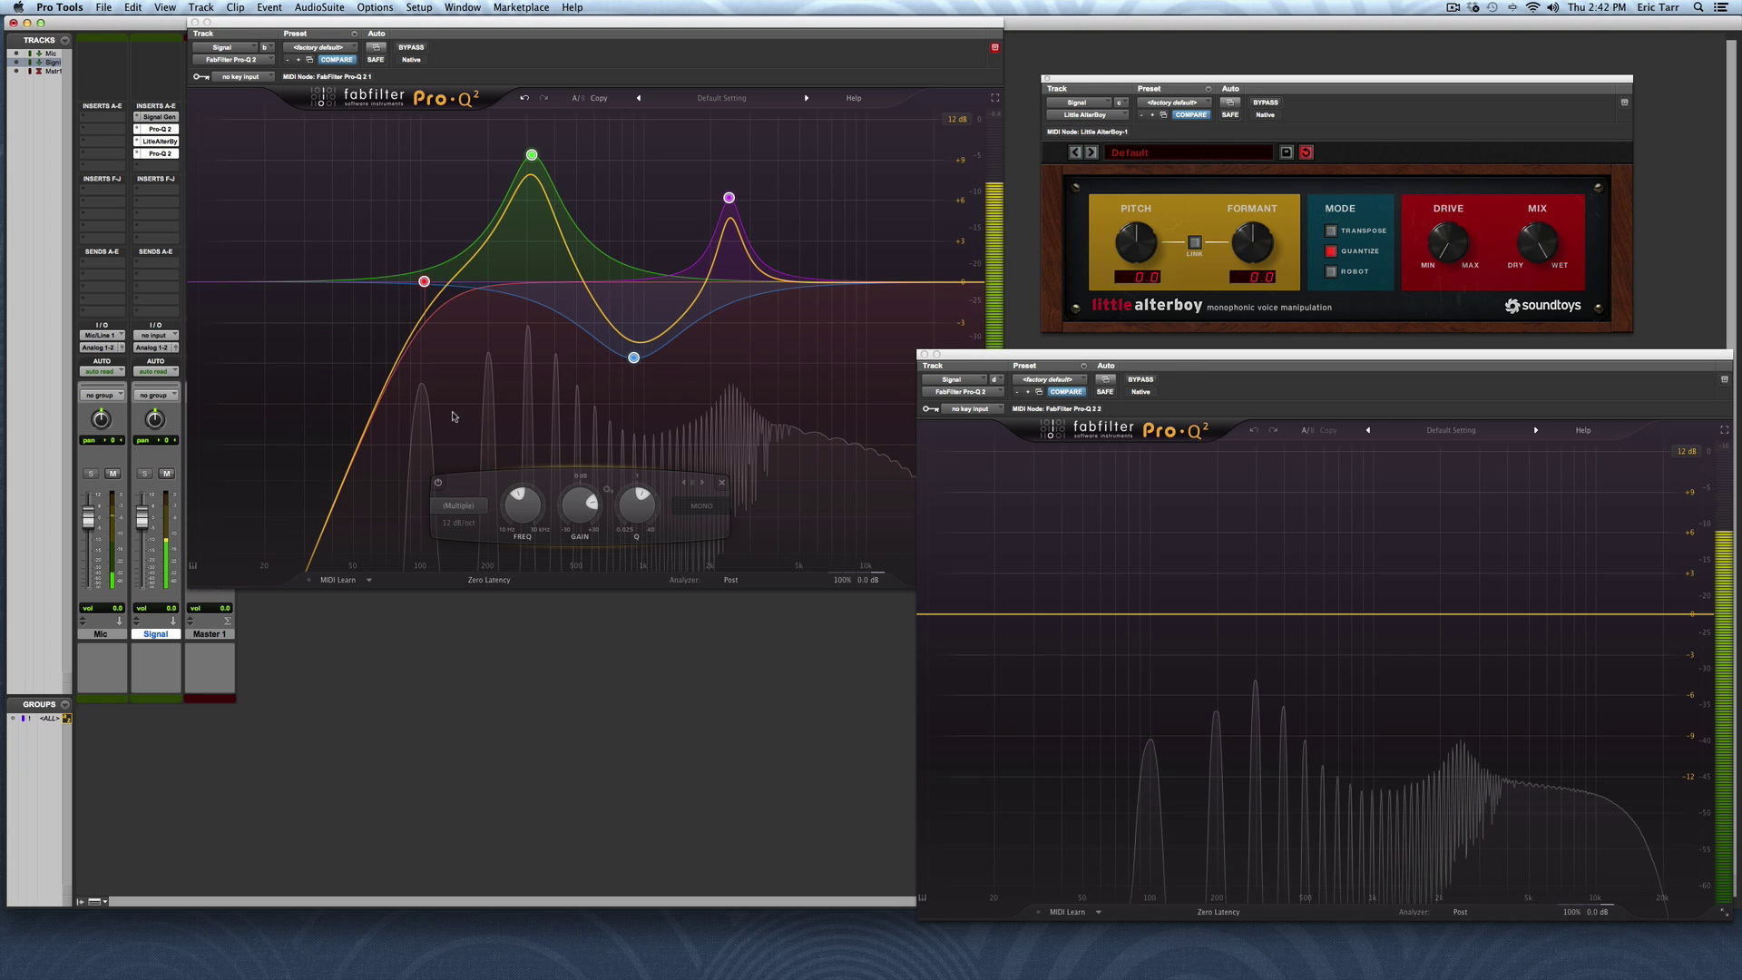
click(1364, 230)
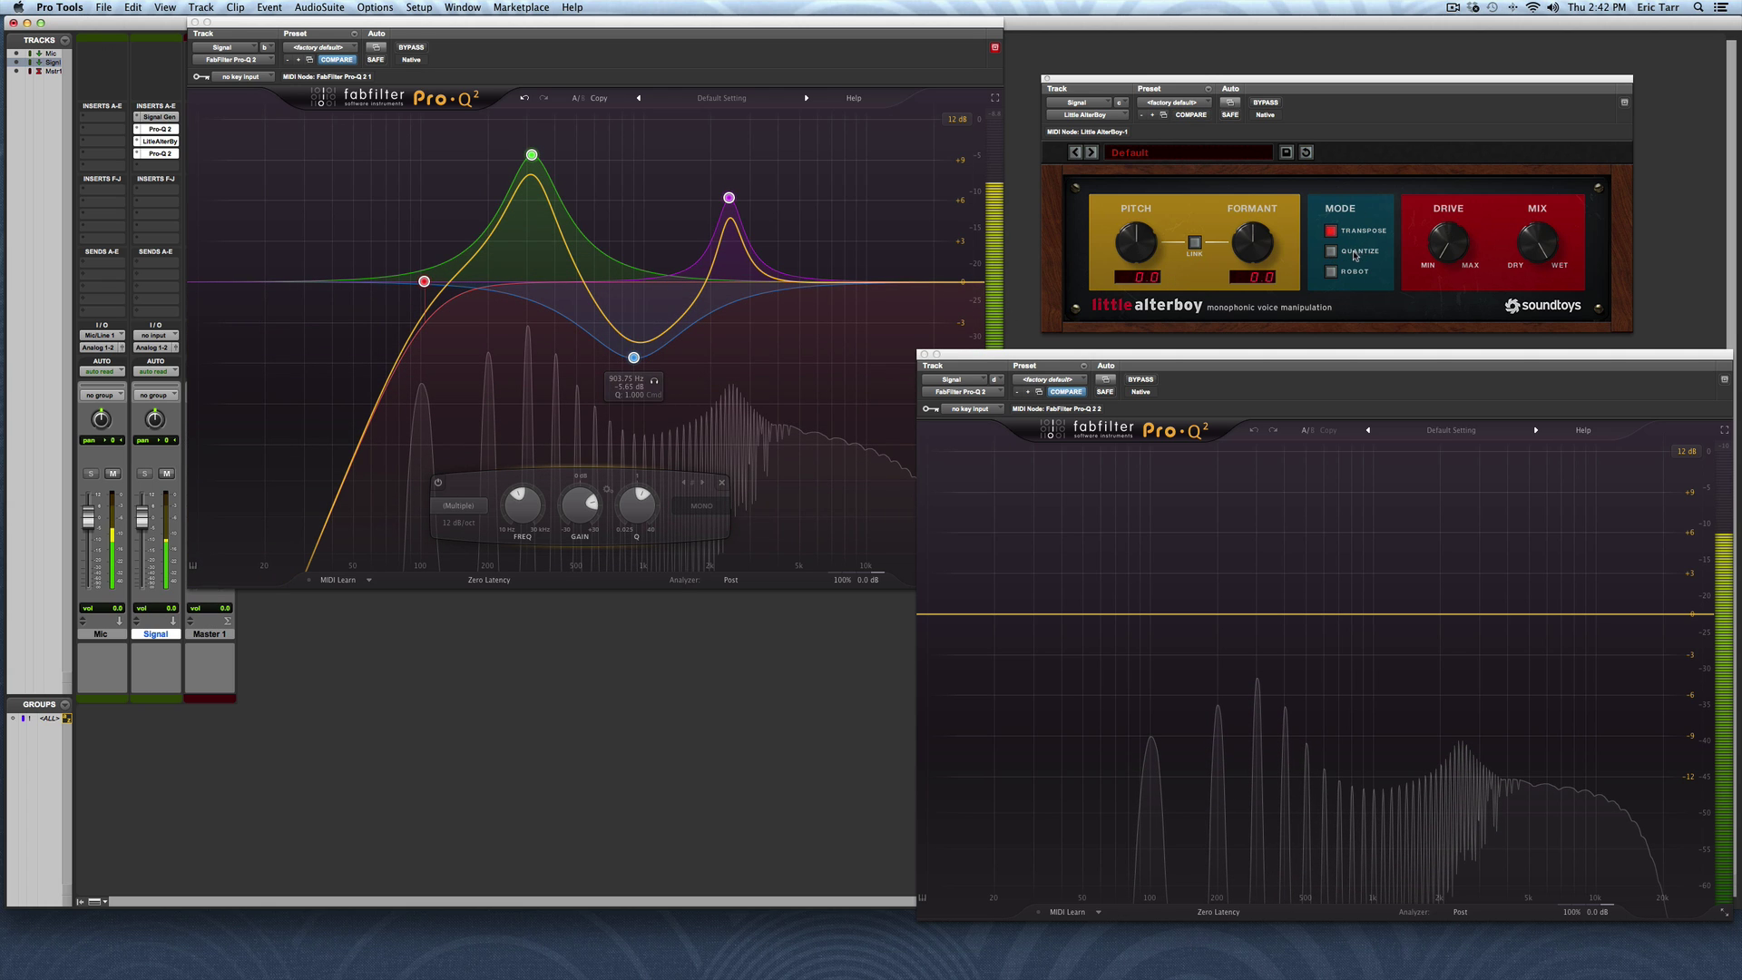
click(1355, 254)
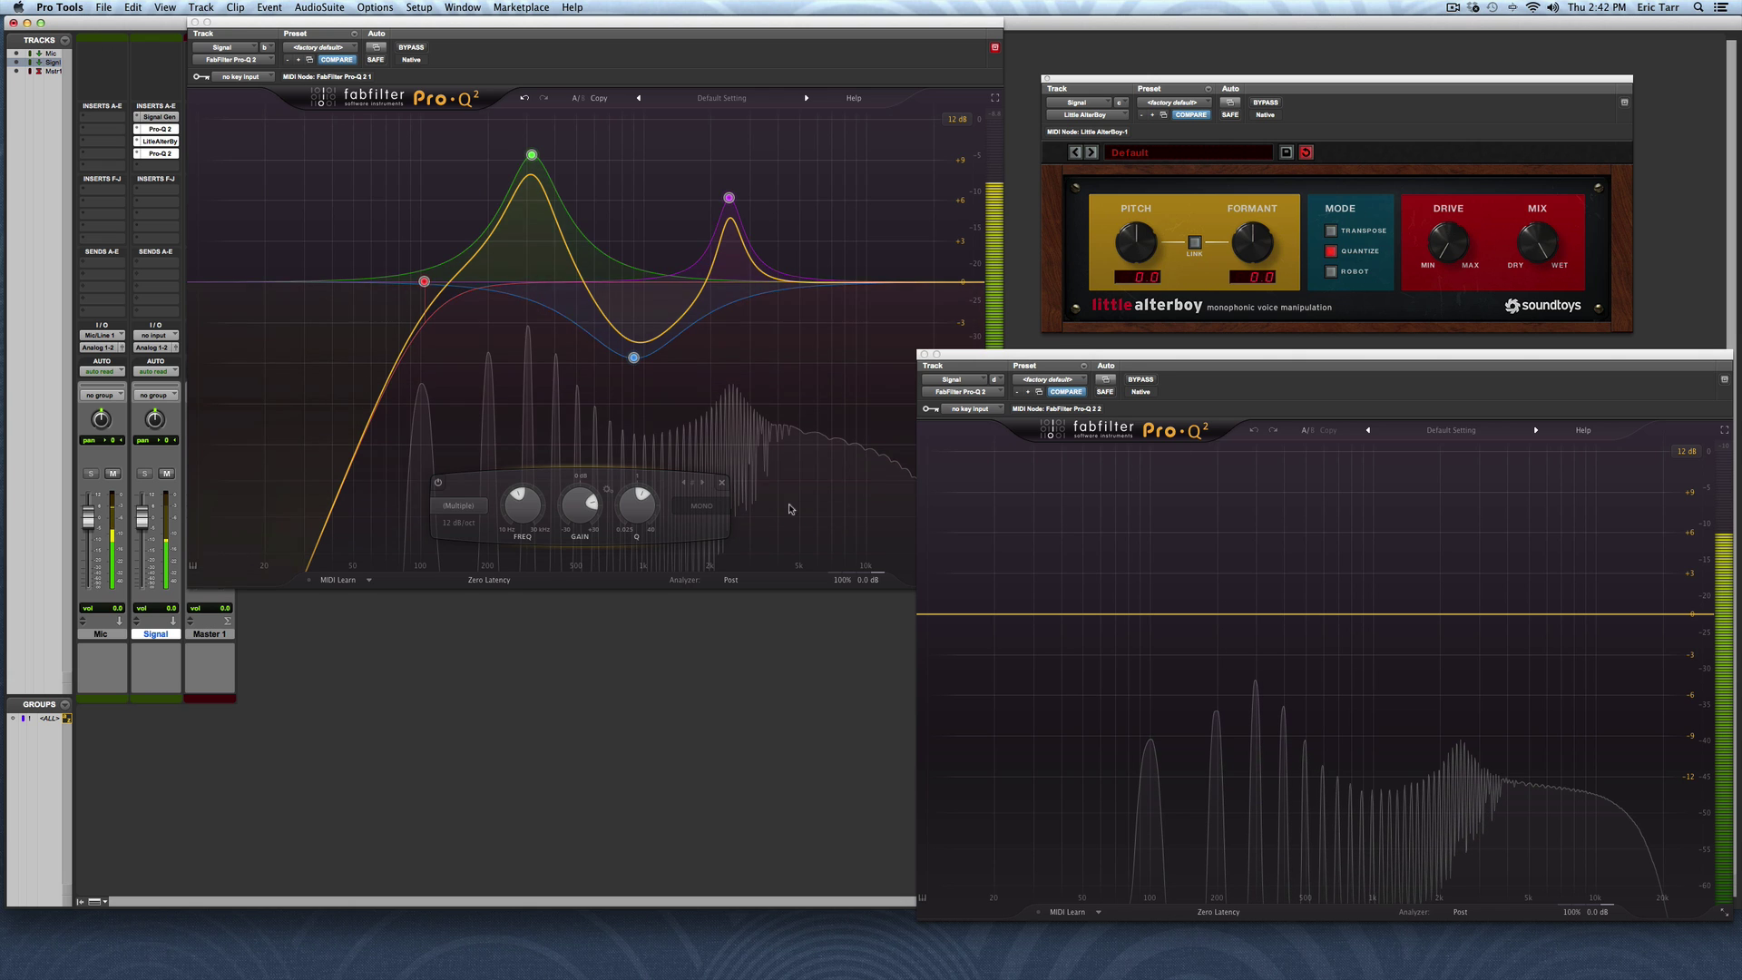
- Shift the pitch in Quantize mode, reset it to 0.0, and return to Transpose
drag(1133, 251, 1094, 321)
alt+click(1135, 243)
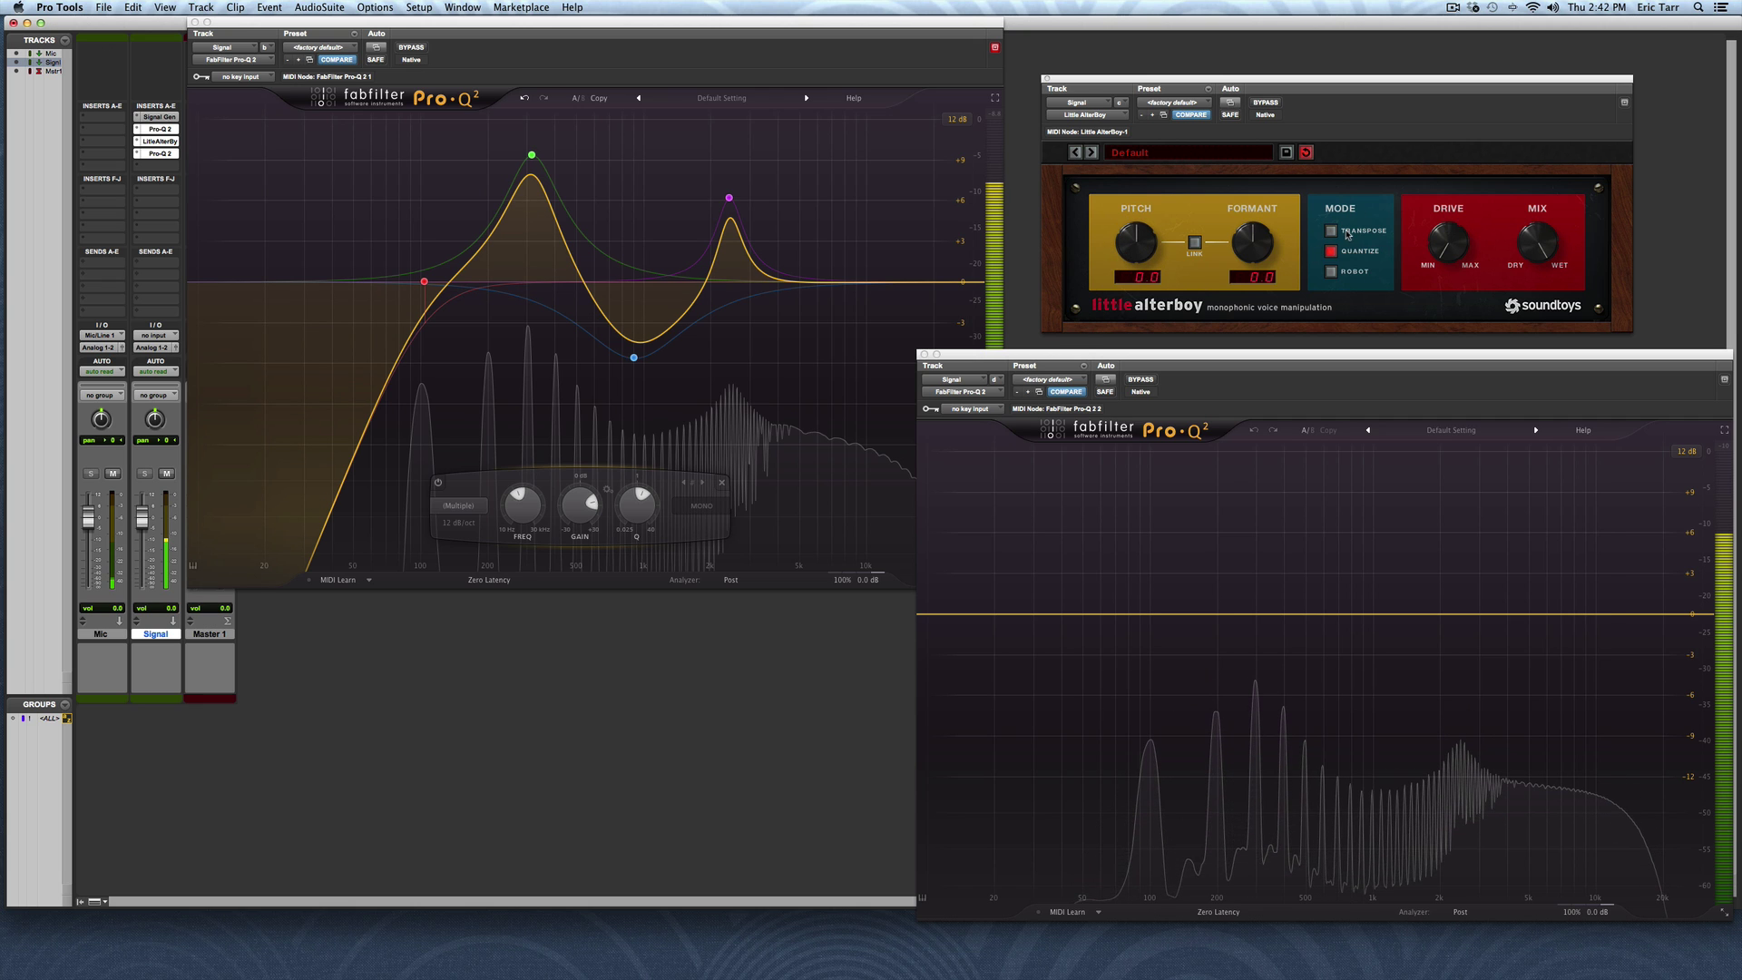
click(1346, 234)
click(166, 473)
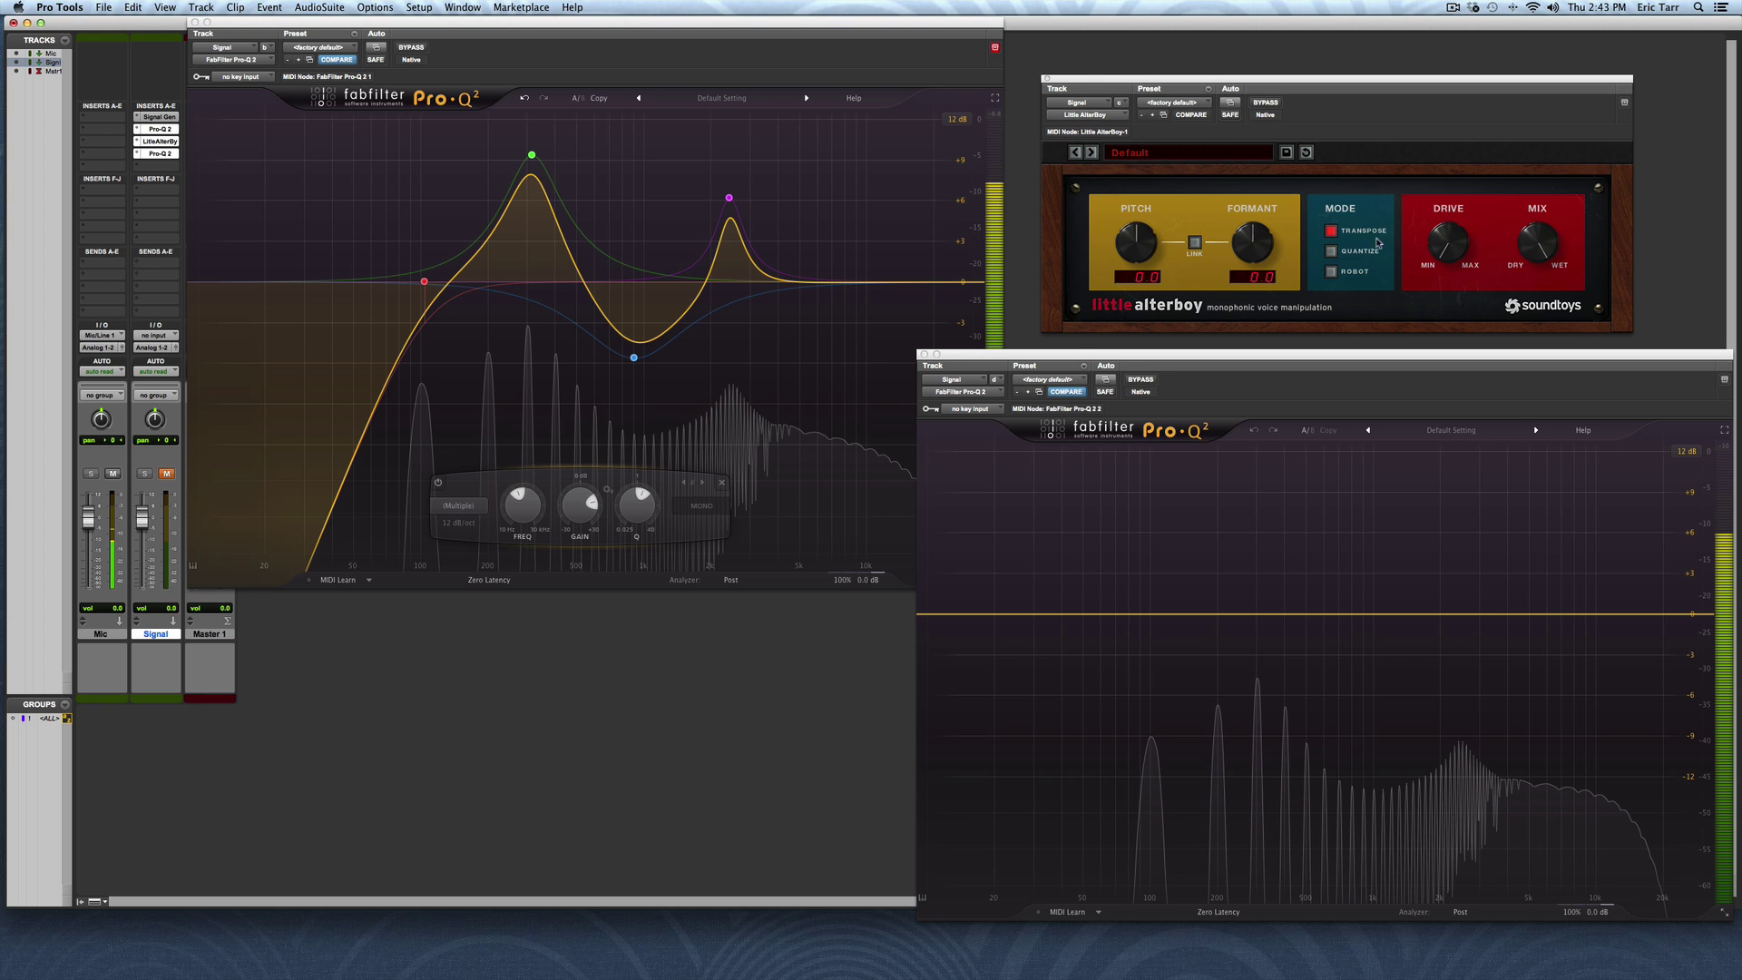
click(1343, 274)
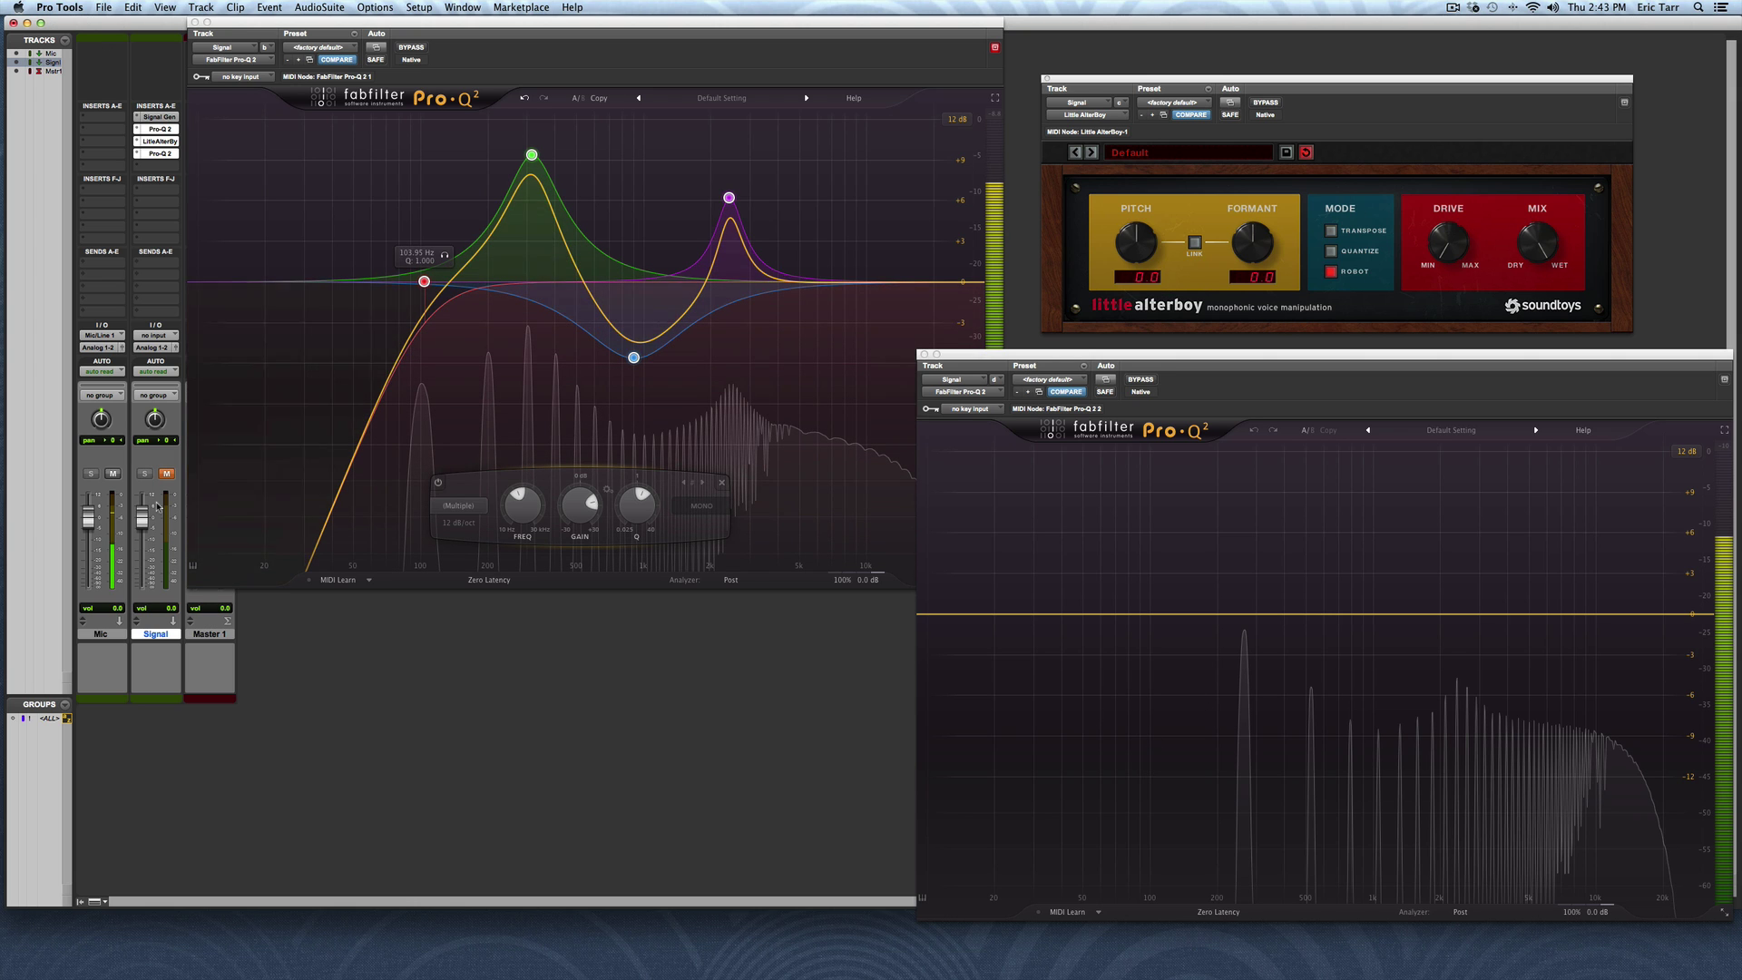
click(1331, 231)
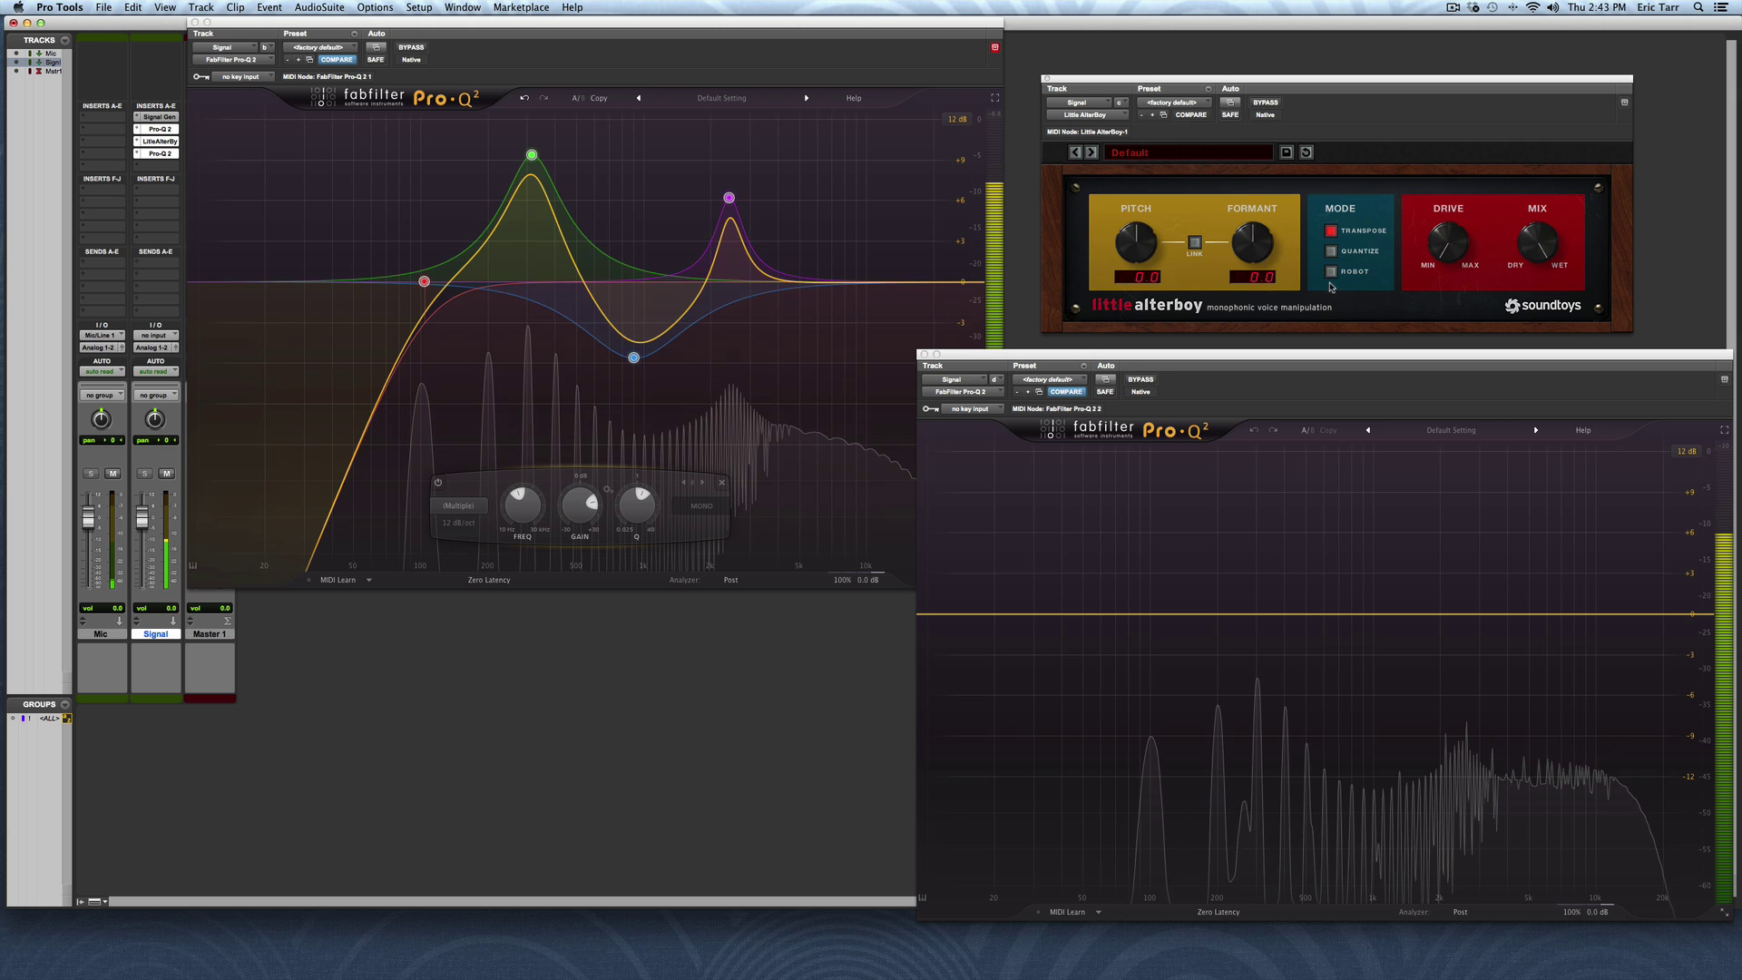
click(1331, 272)
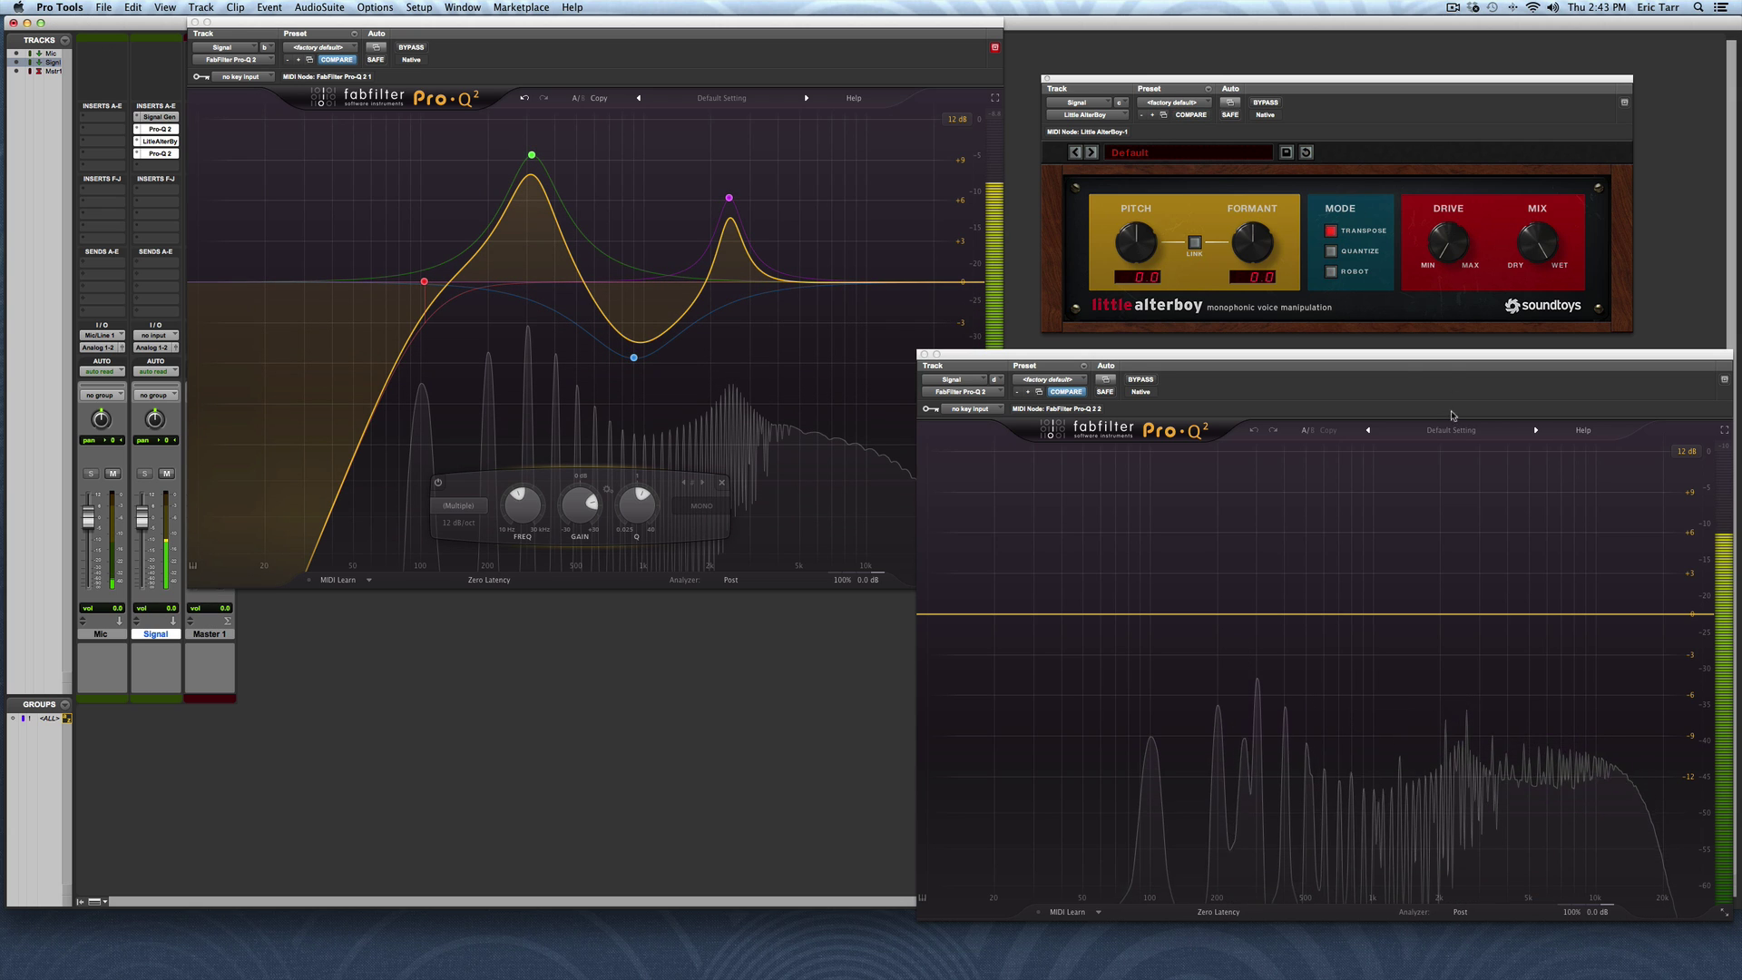
mouse_move(1136, 244)
mouse_down()
mouse_move(1156, 198)
mouse_move(1153, 320)
mouse_move(1146, 265)
mouse_up()
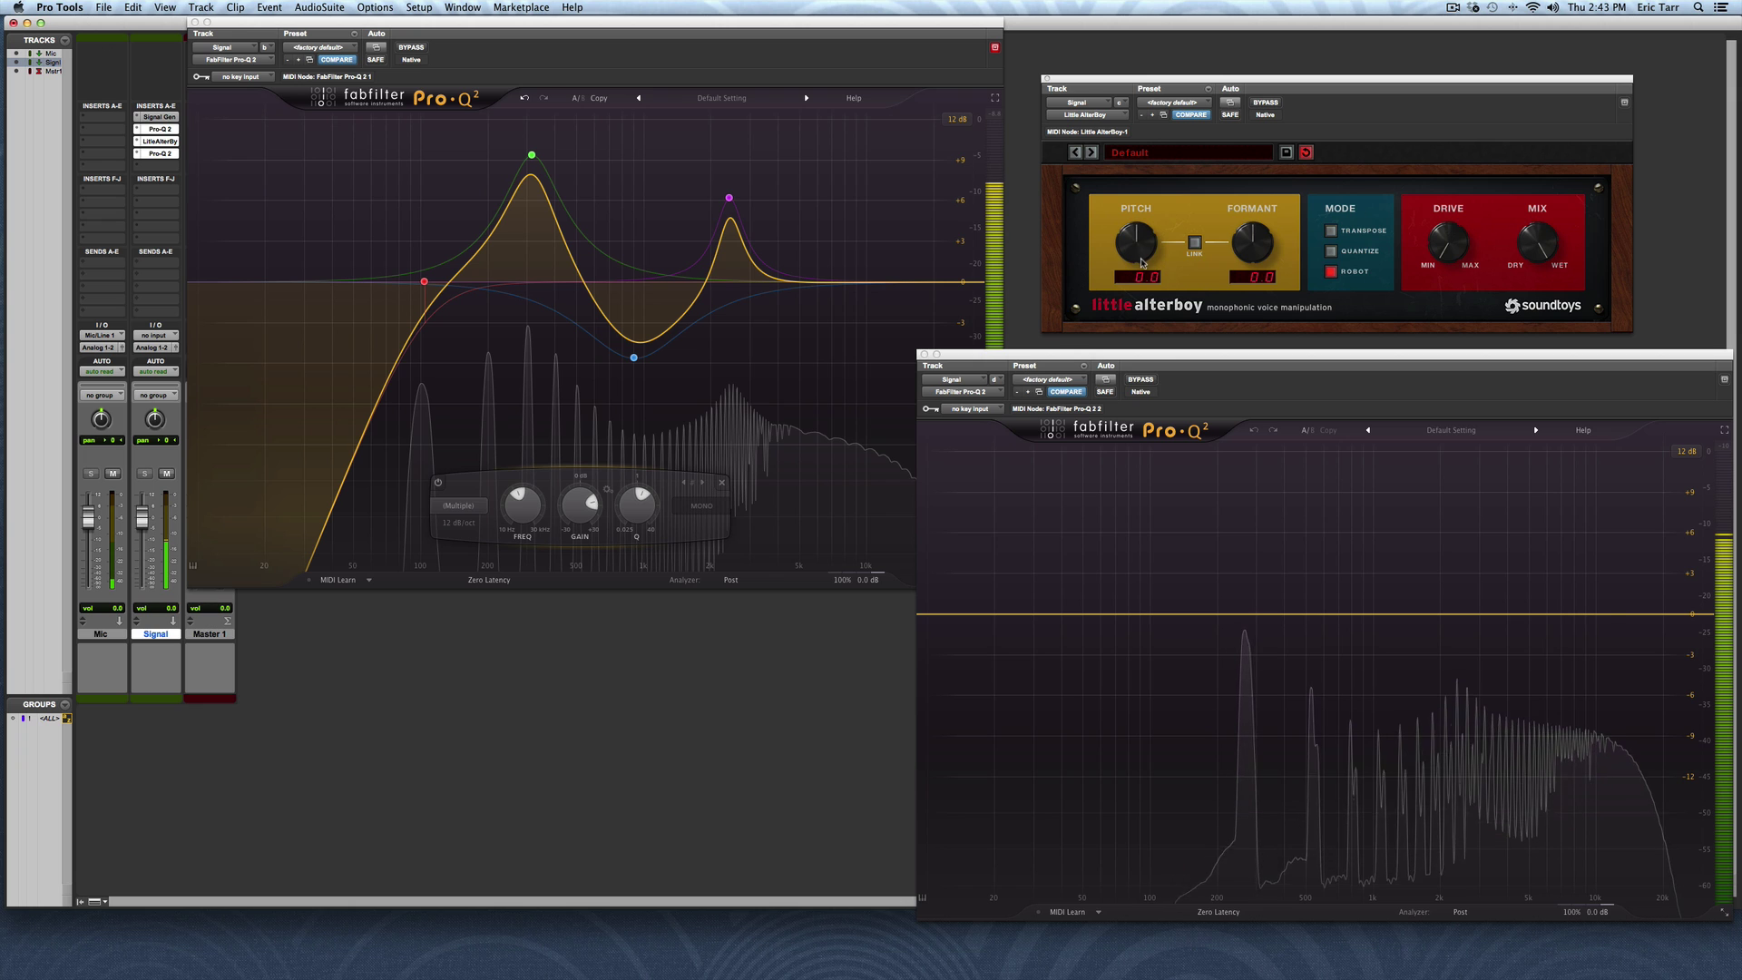
mouse_move(1256, 254)
mouse_down()
mouse_move(1261, 229)
mouse_move(1264, 267)
mouse_move(1261, 236)
mouse_up()
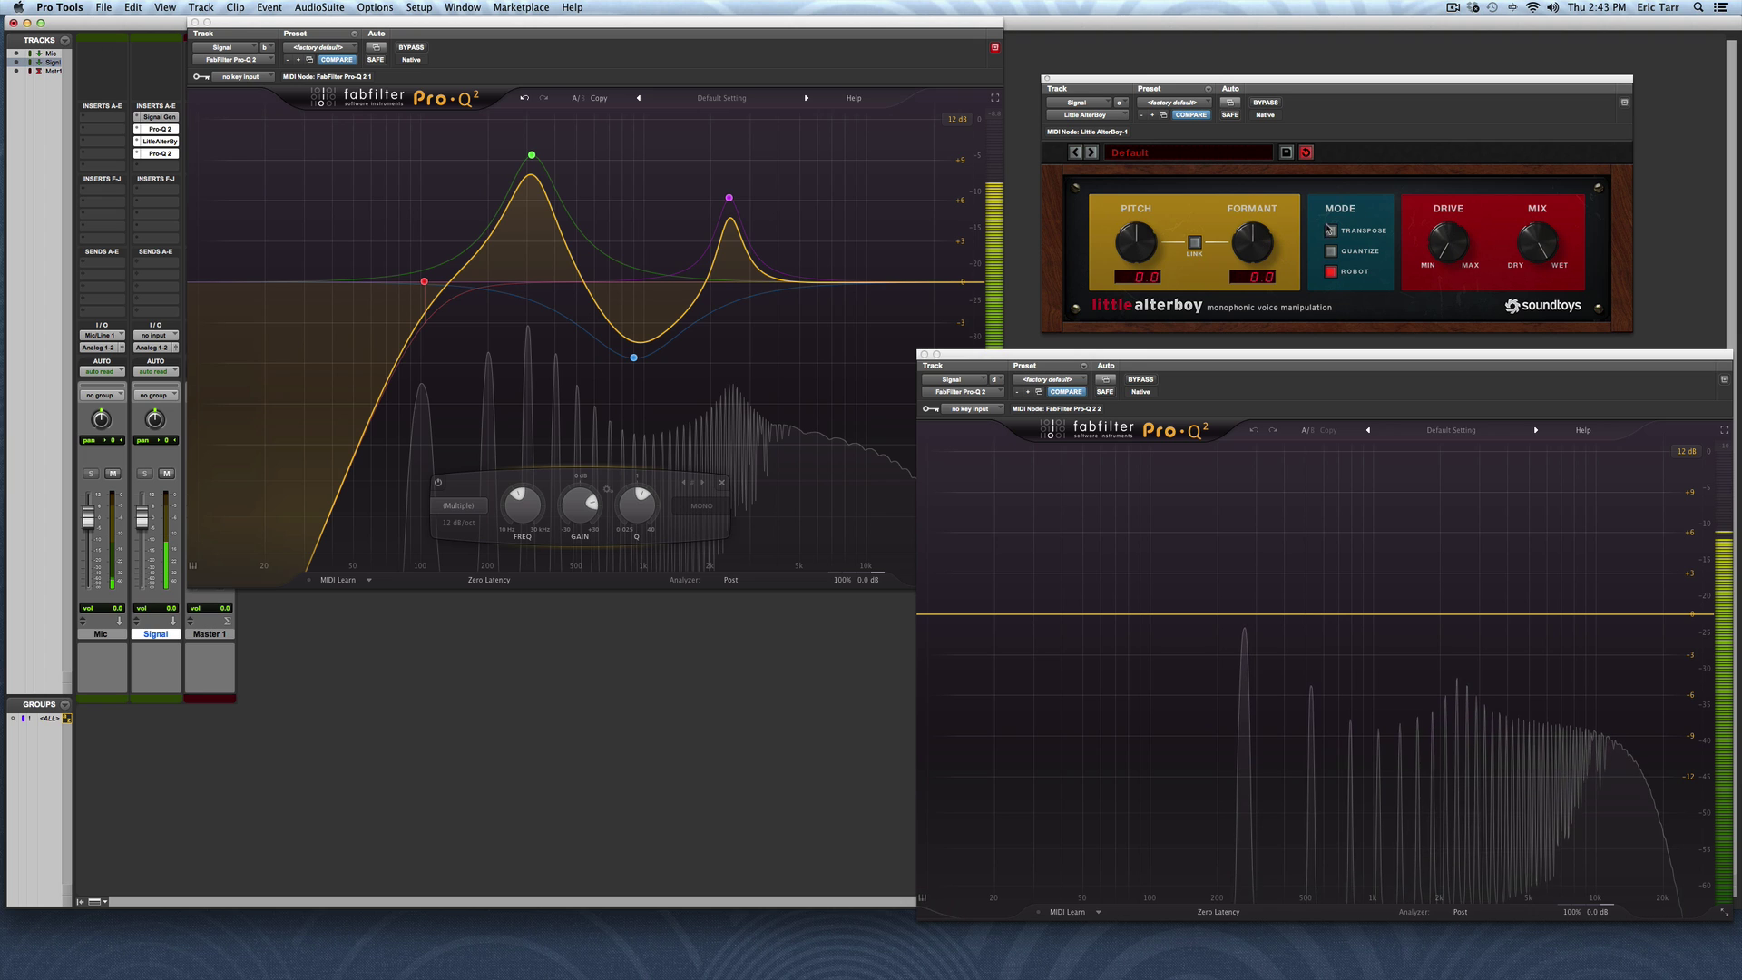
click(1306, 151)
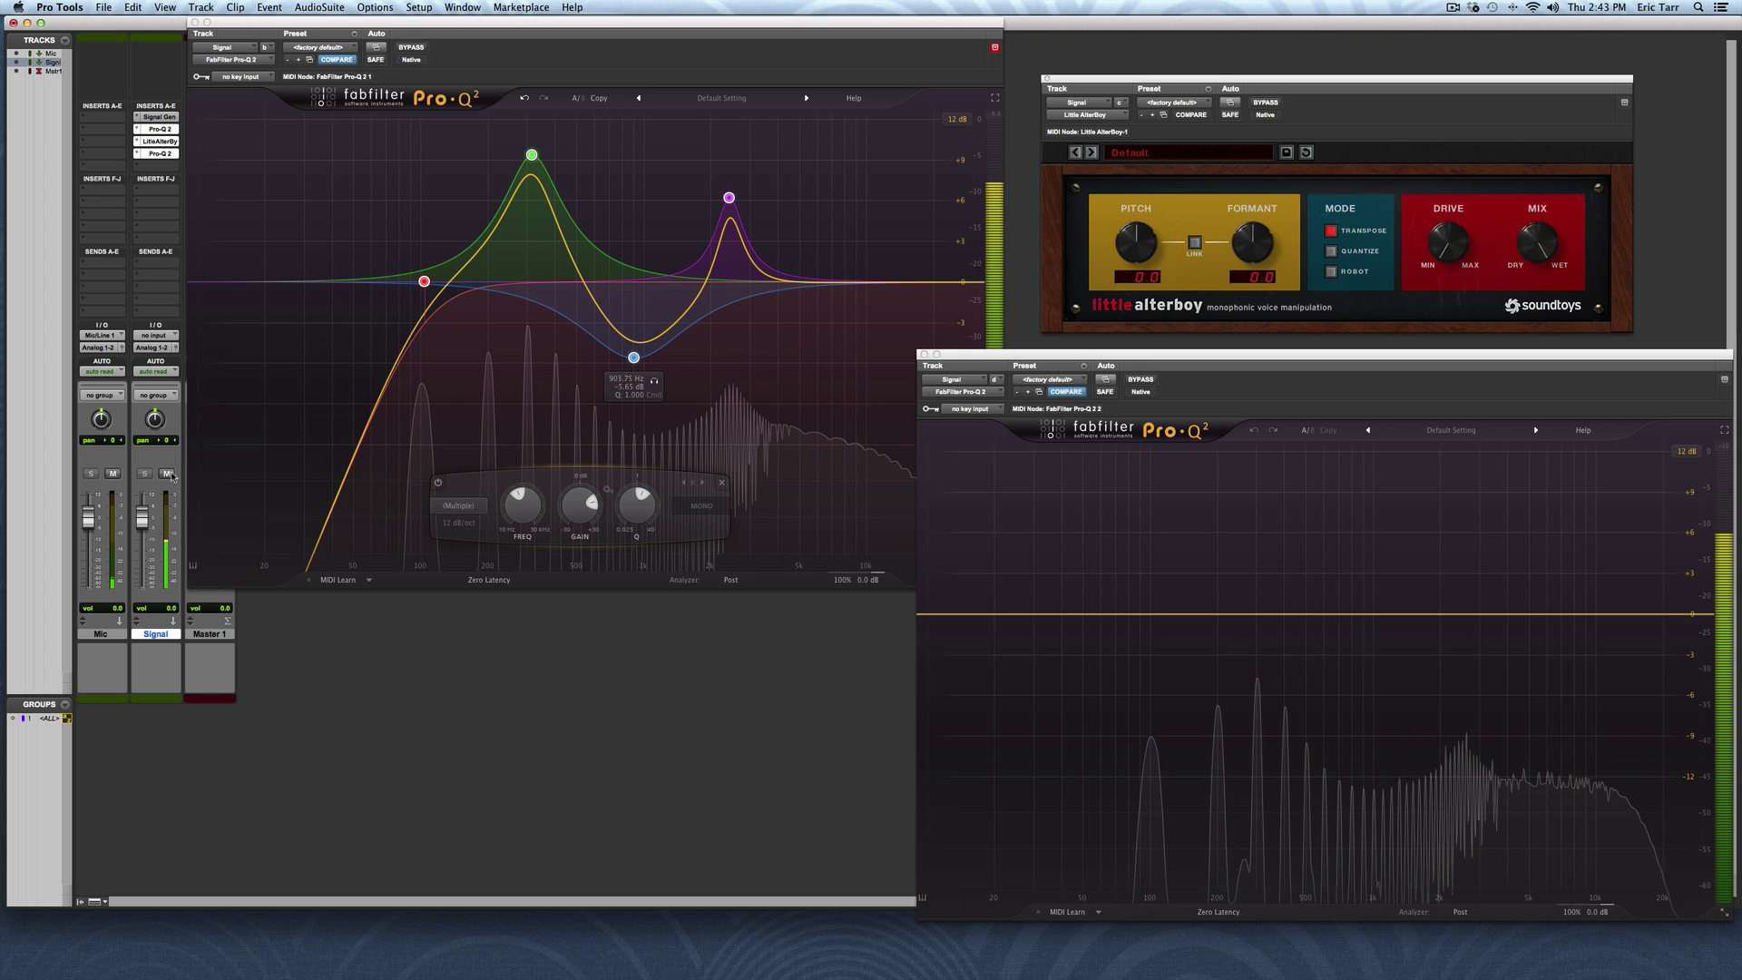
- Mute the Signal track with Shift+M, leaving Little AlterBoy at default Transpose settings
key(shift+m)
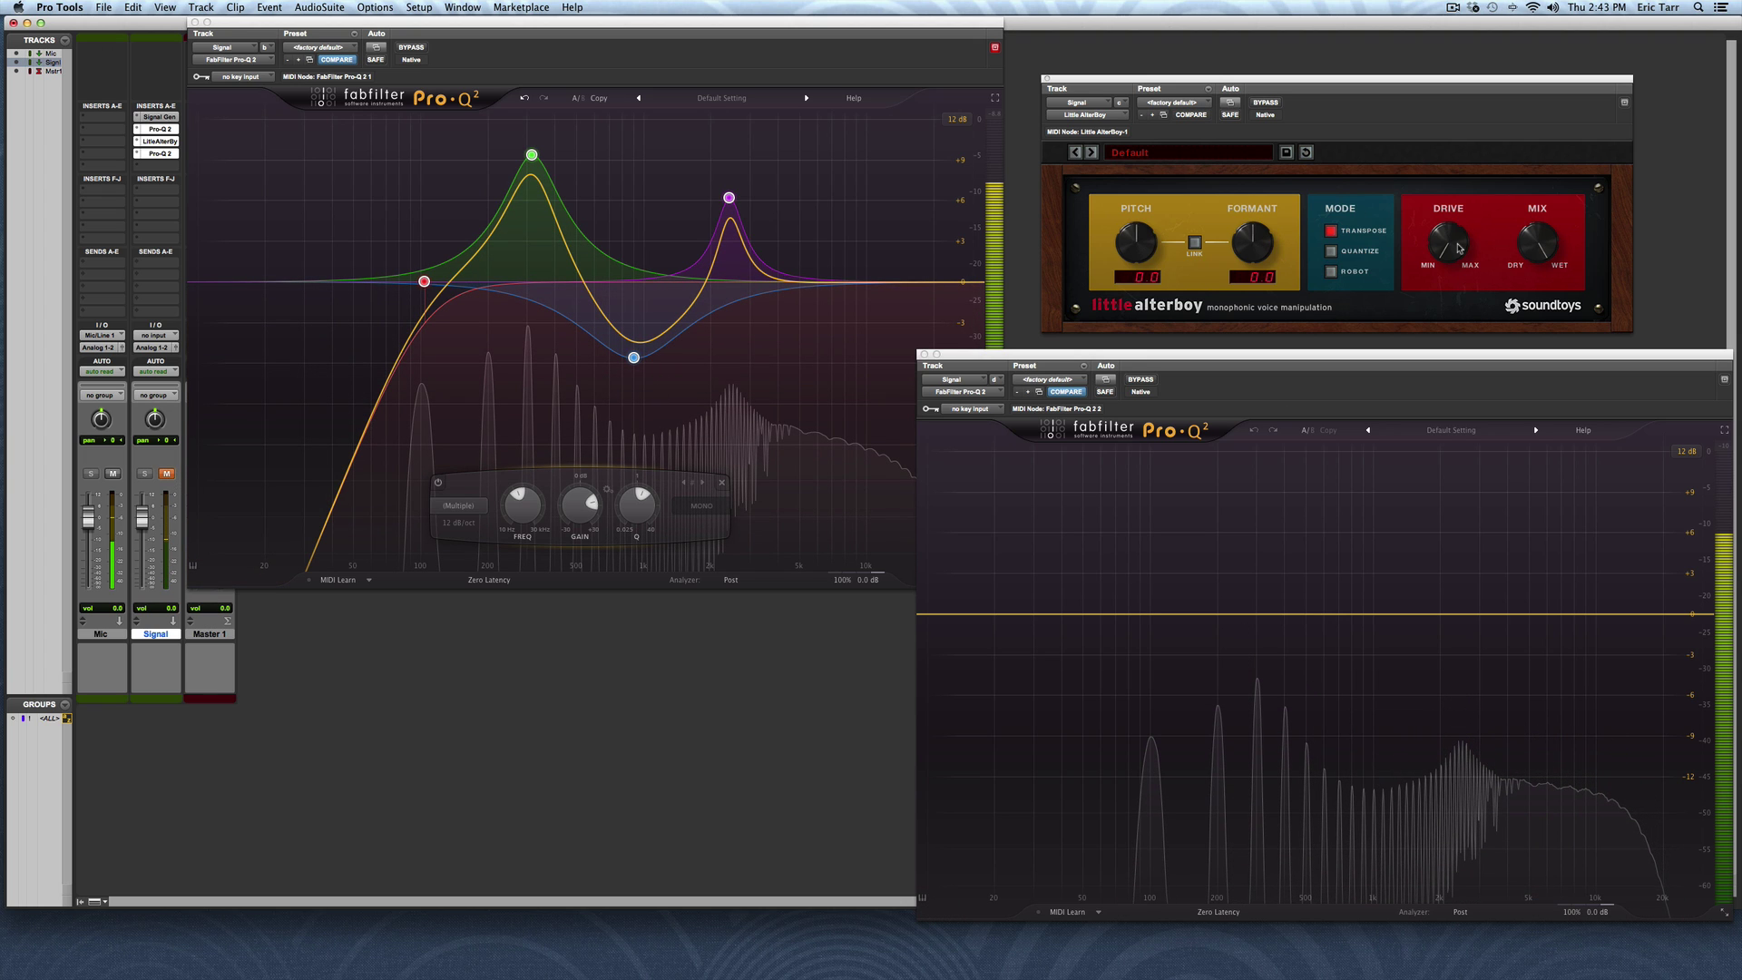